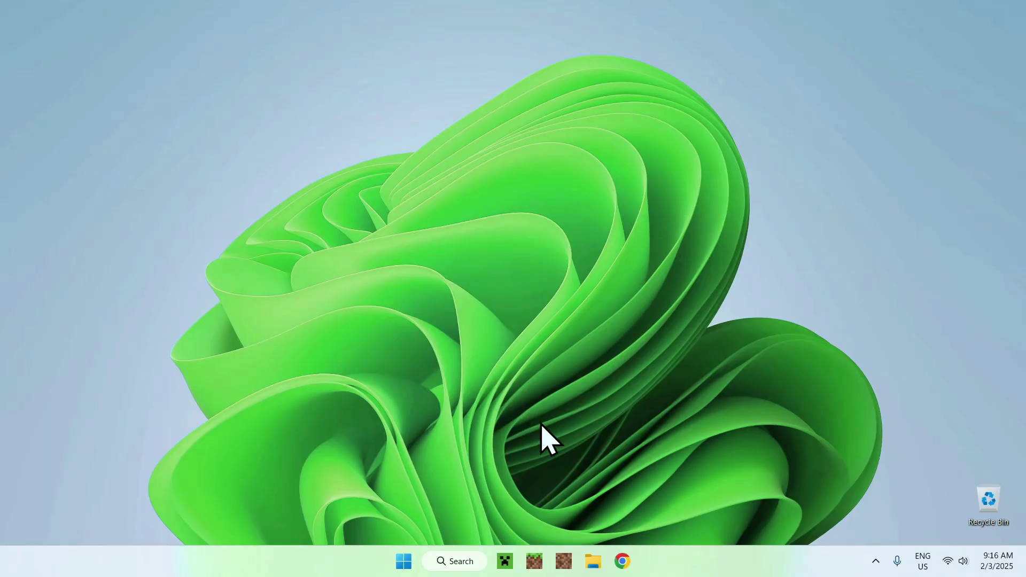
Open Chrome, search Google for Modrinth, and go to modrinth.com.
{"action": "left_click", "coordinate": [624, 561]}
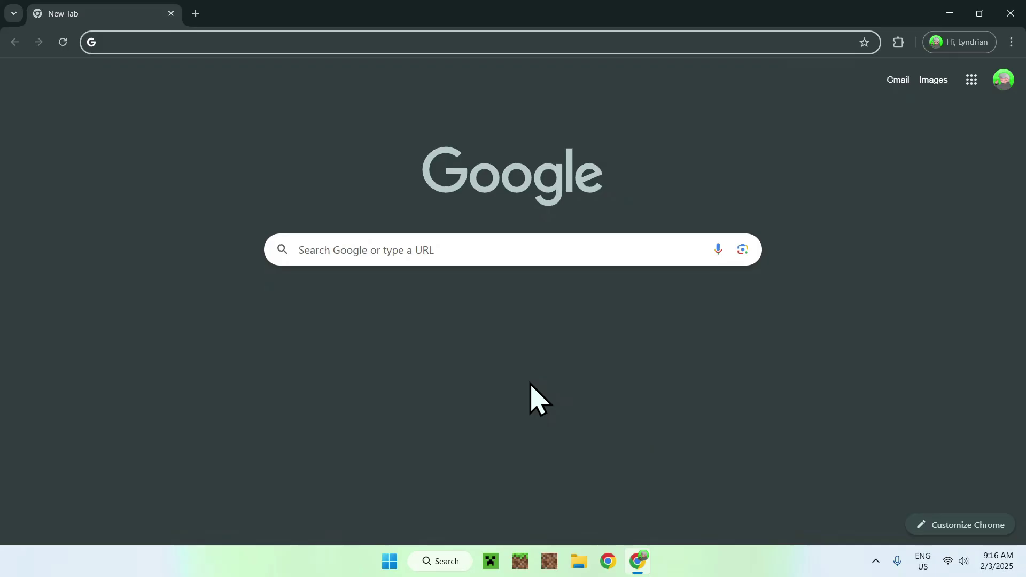
{"action": "left_click", "coordinate": [582, 249]}
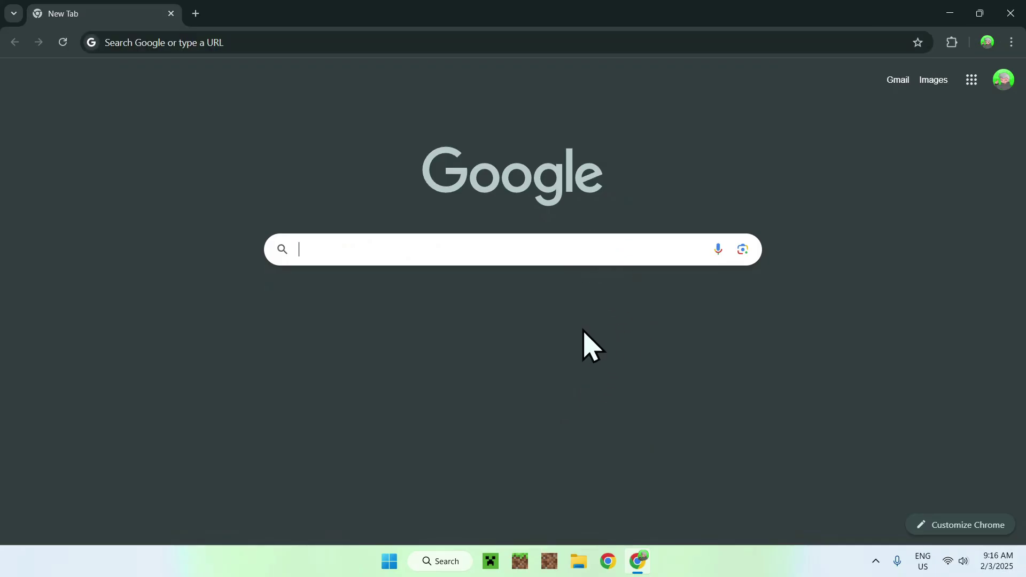
{"action": "type", "text": "Modrinth"}
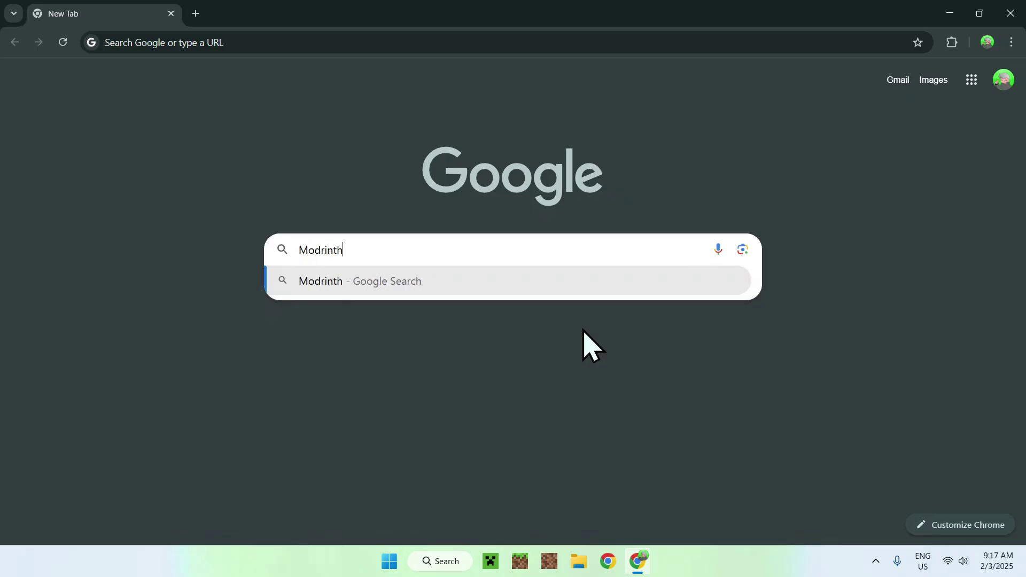
{"action": "key", "text": "Return"}
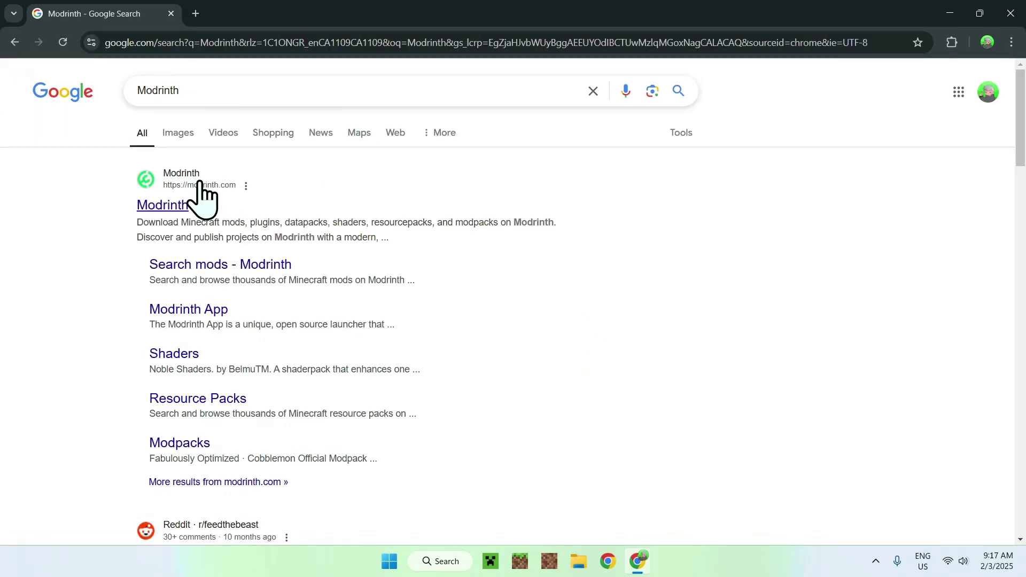
{"action": "left_click", "coordinate": [159, 206]}
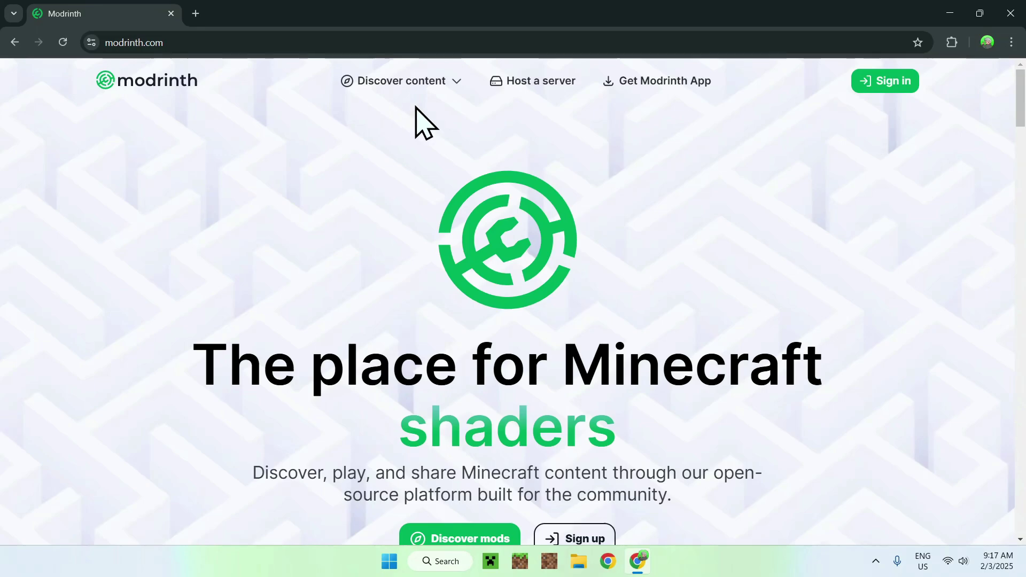
Find Spooklementary in Modrinth's shaders and download version 1.1 as Spooklementary_1.1.zip.
{"action": "left_click", "coordinate": [395, 84]}
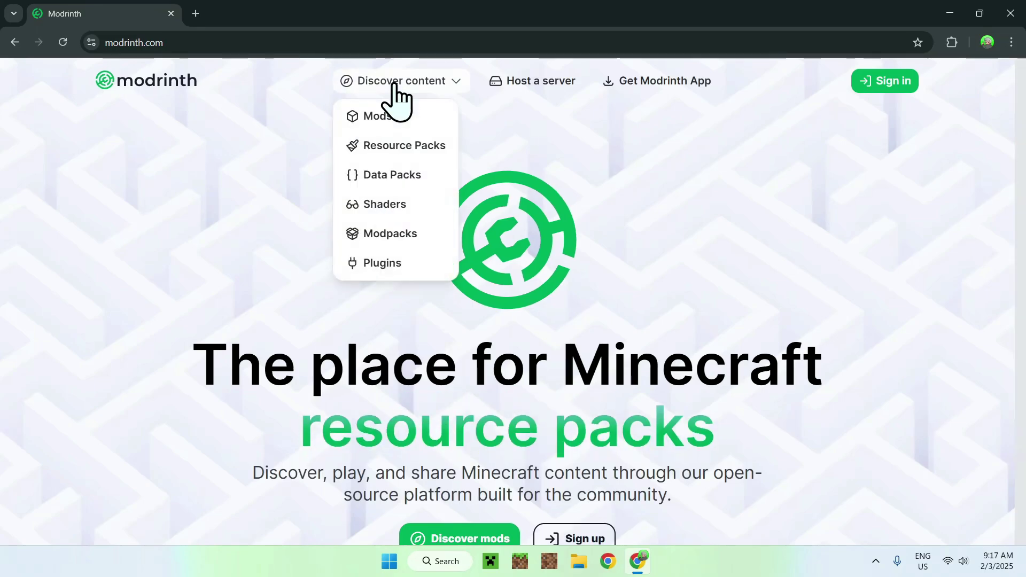
{"action": "left_click", "coordinate": [387, 205]}
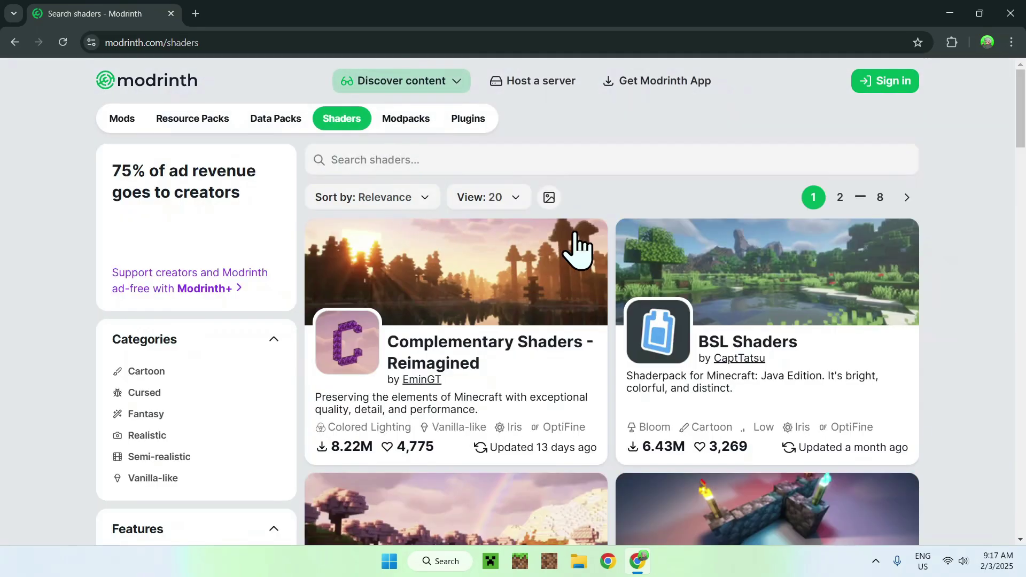
{"action": "left_click", "coordinate": [618, 163]}
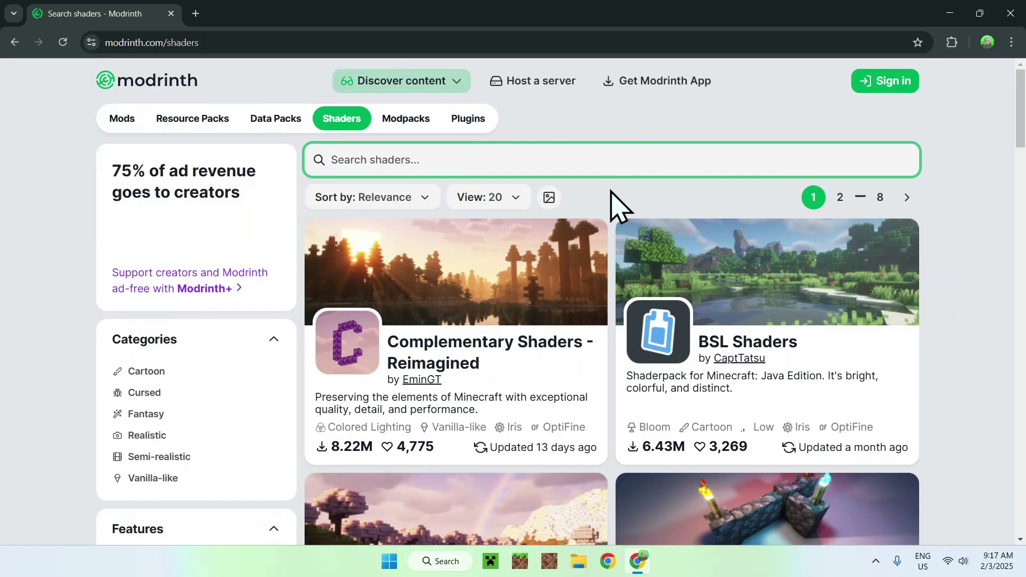
{"action": "type", "text": "Spoo"}
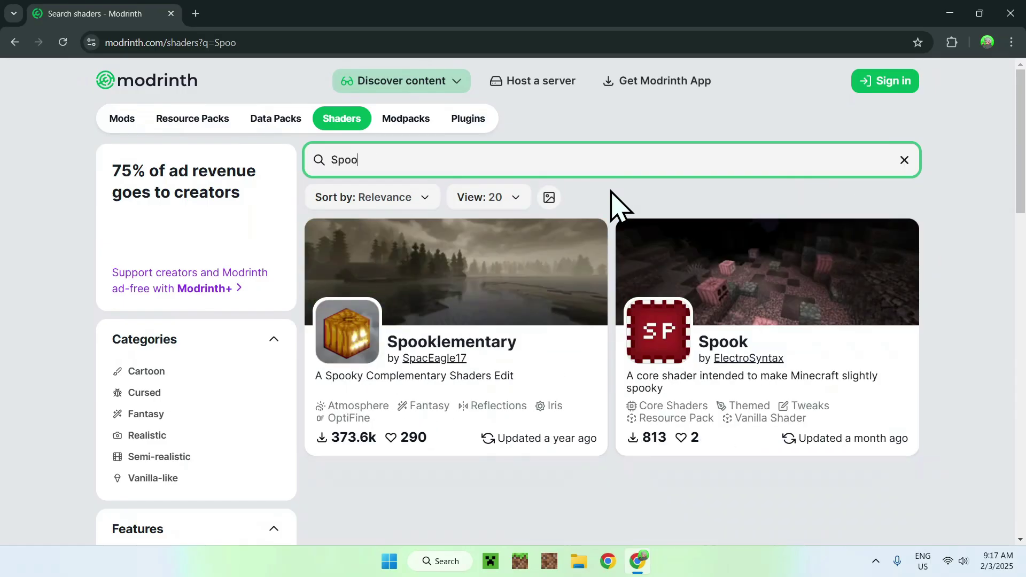
{"action": "type", "text": "klemnary"}
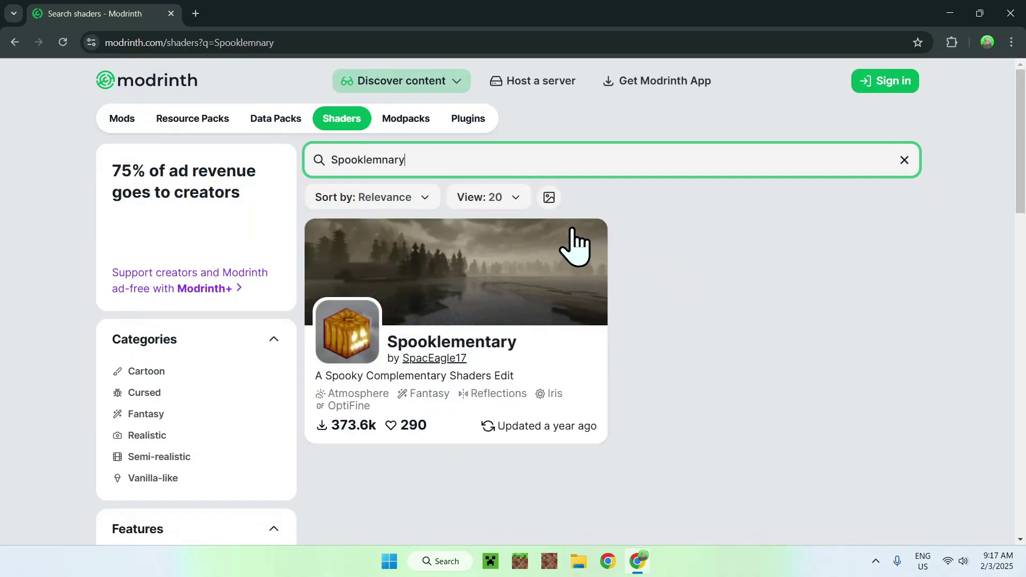
{"action": "left_click", "coordinate": [430, 347]}
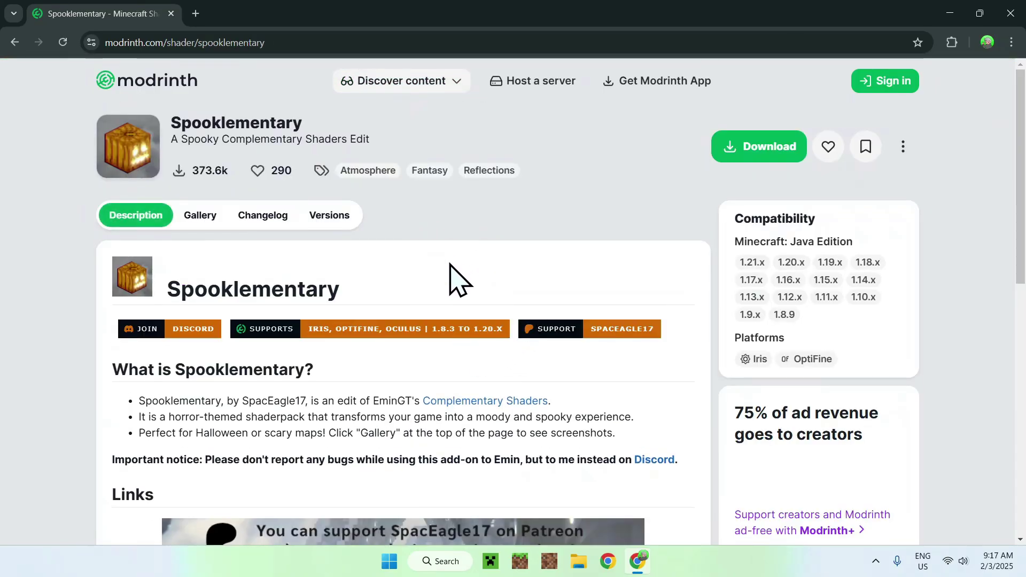
{"action": "left_click", "coordinate": [328, 217]}
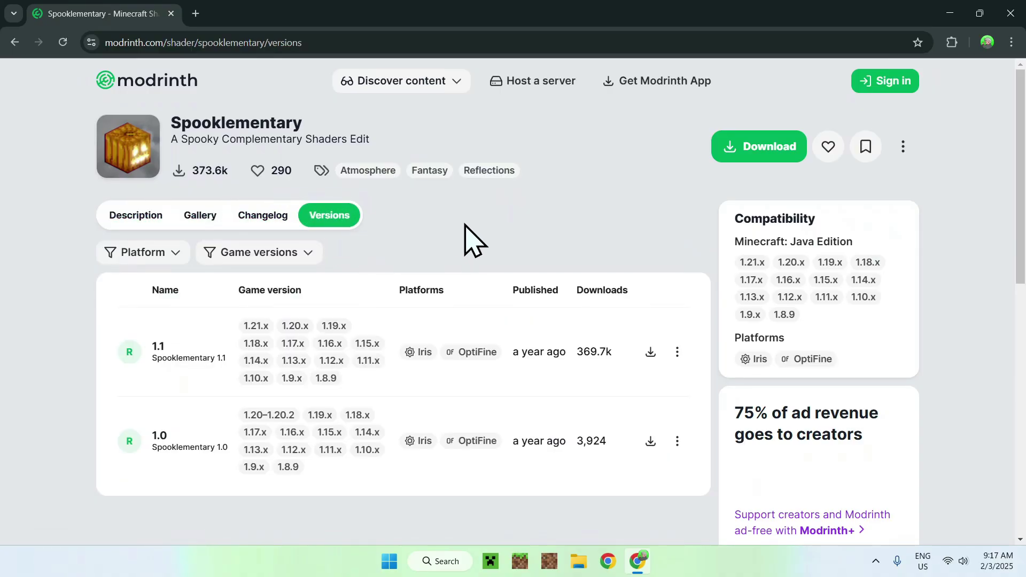
{"action": "left_click", "coordinate": [649, 350]}
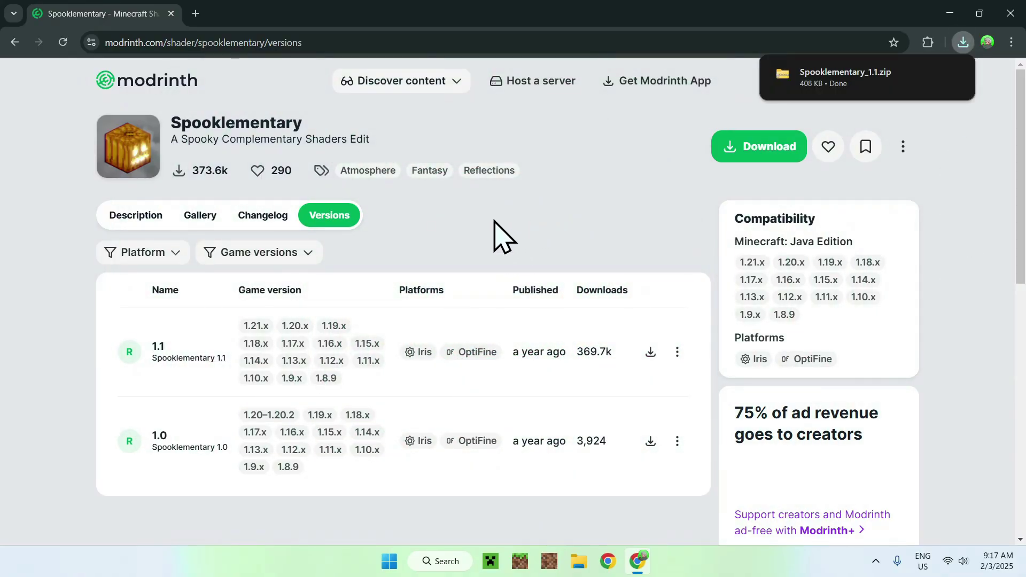
{"action": "left_click", "coordinate": [196, 13]}
Search Google for Iris Shaders, open irisshaders.dev, and download the universal Iris-Installer-3.2.1.jar.
{"action": "left_click", "coordinate": [309, 249]}
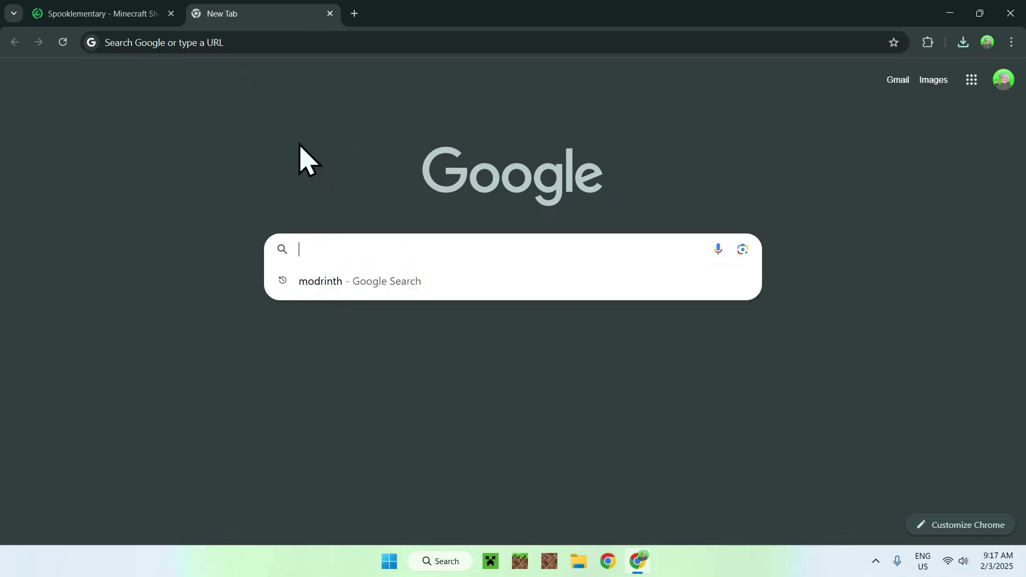
{"action": "type", "text": "Iris Shaders"}
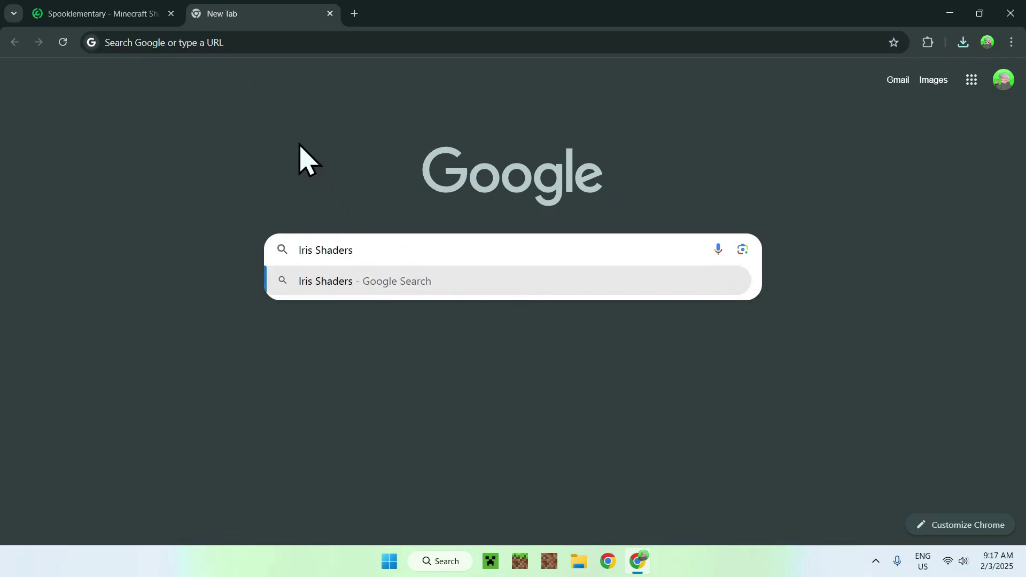
{"action": "key", "text": "Return"}
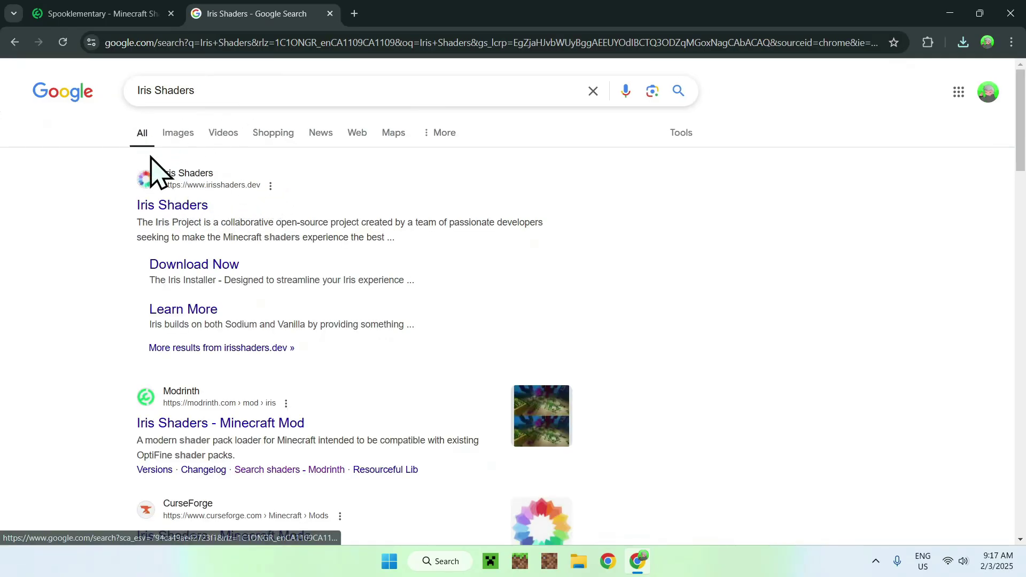
{"action": "left_click", "coordinate": [178, 210]}
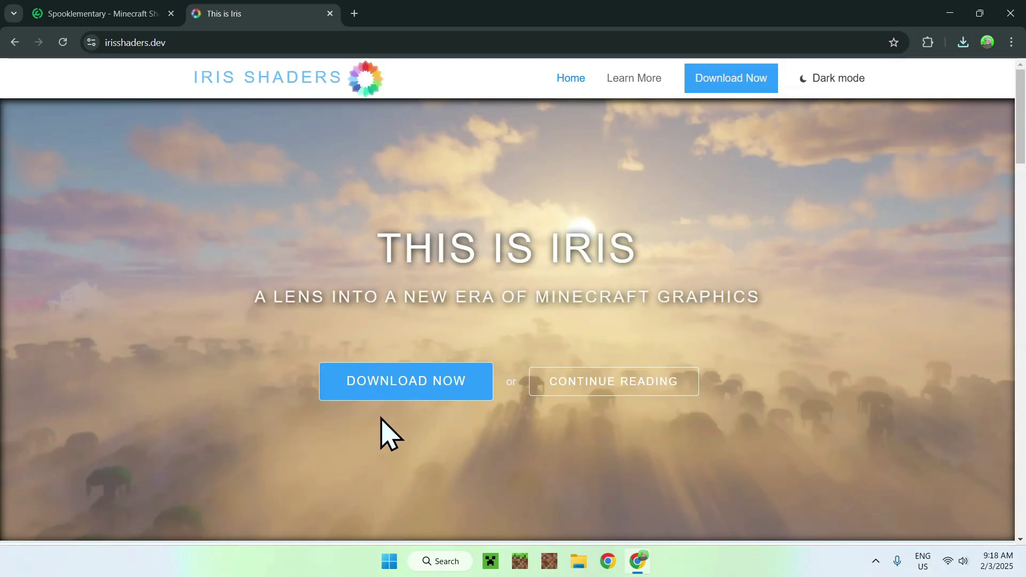
{"action": "left_click", "coordinate": [400, 391]}
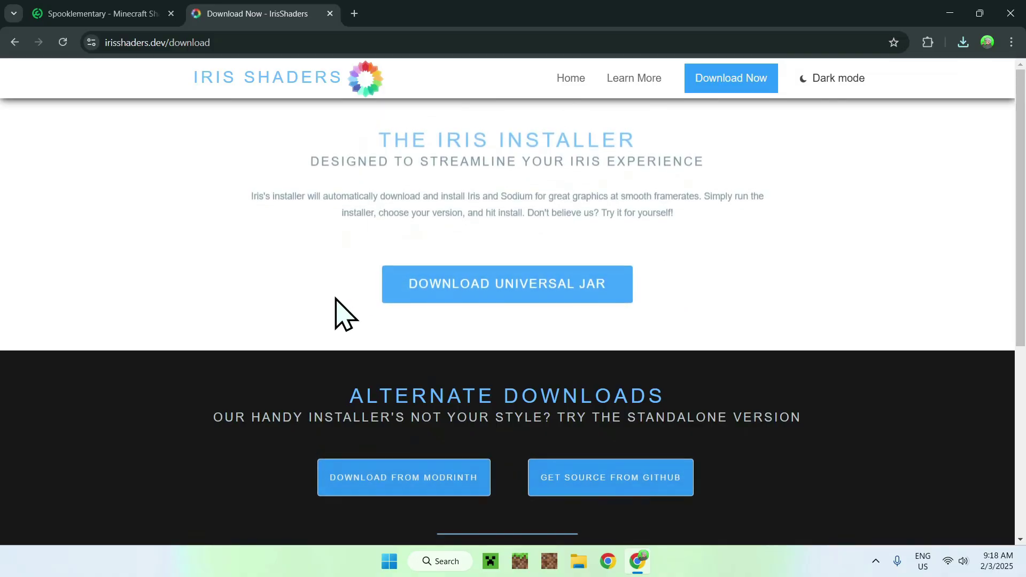
{"action": "left_click", "coordinate": [510, 302]}
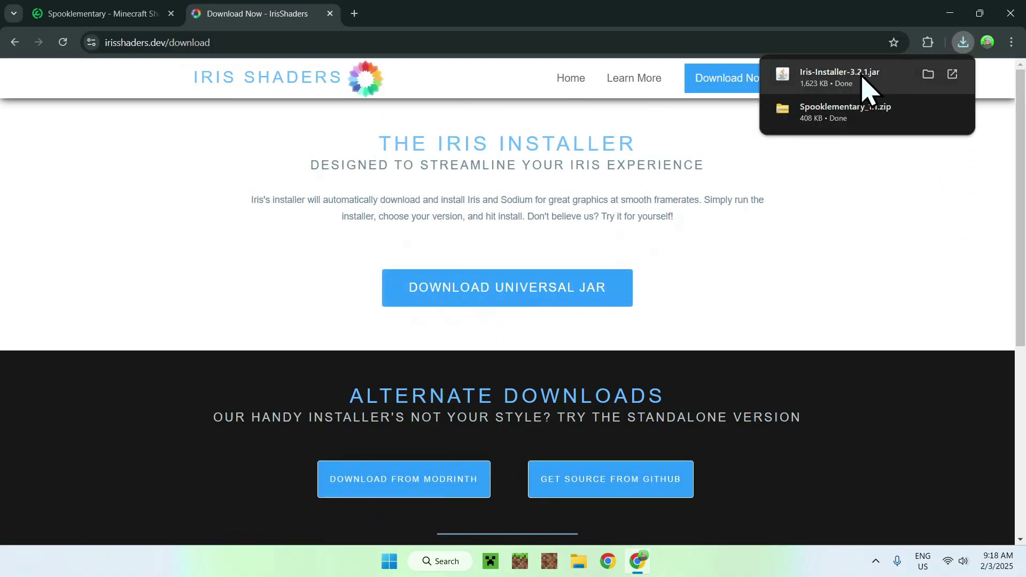
{"action": "left_click", "coordinate": [354, 14]}
Search for JDK 23 and open Oracle's Java Downloads page, accepting cookies.
{"action": "left_click", "coordinate": [380, 249]}
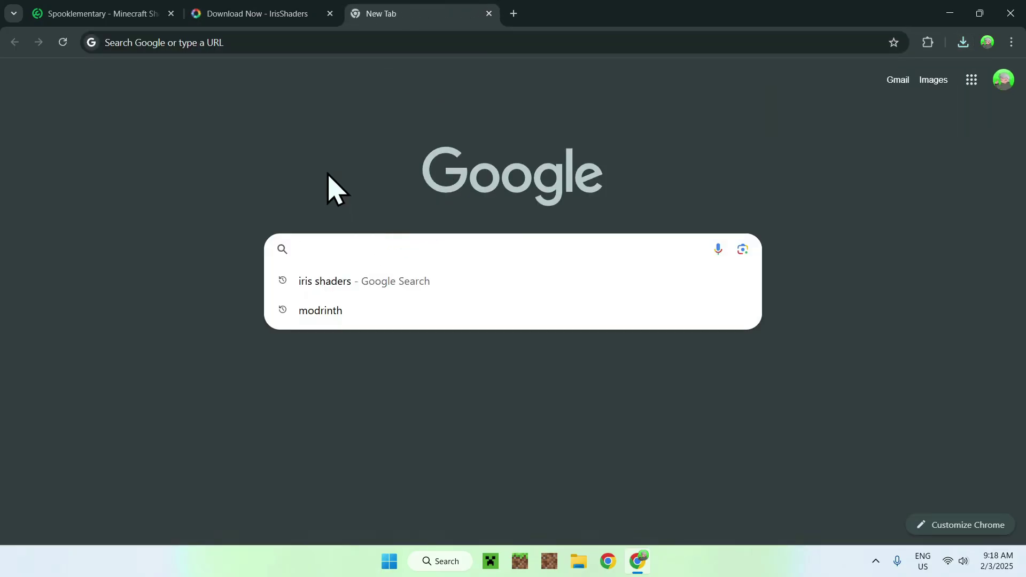
{"action": "type", "text": "JDK 23"}
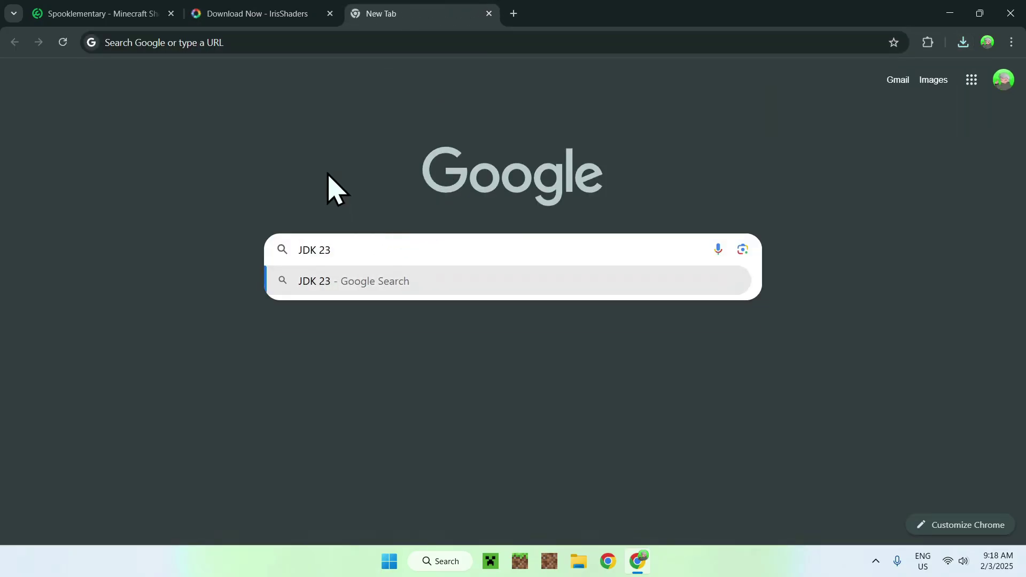
{"action": "key", "text": "Return"}
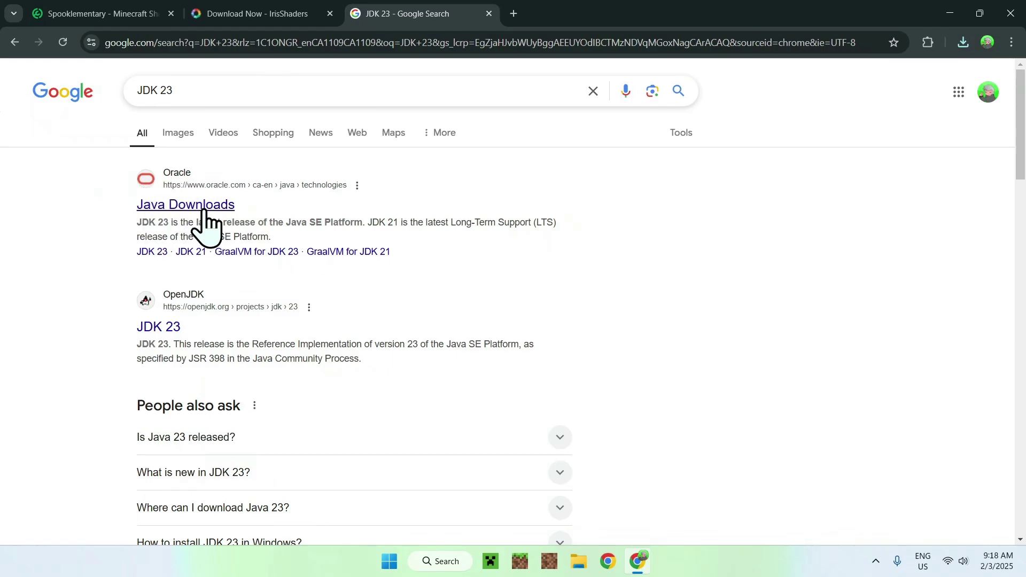
{"action": "left_click", "coordinate": [184, 206]}
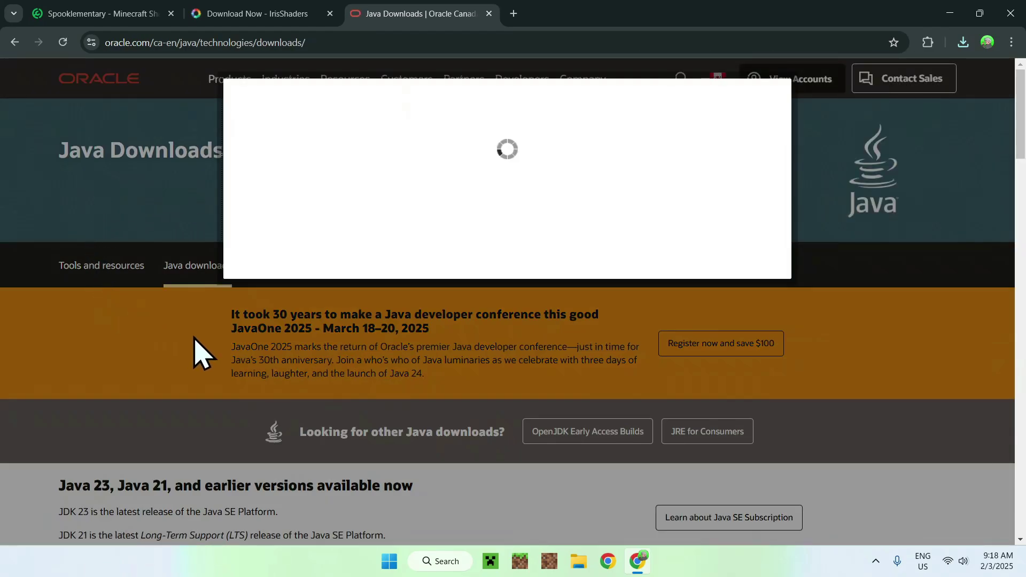
{"action": "left_click", "coordinate": [269, 255]}
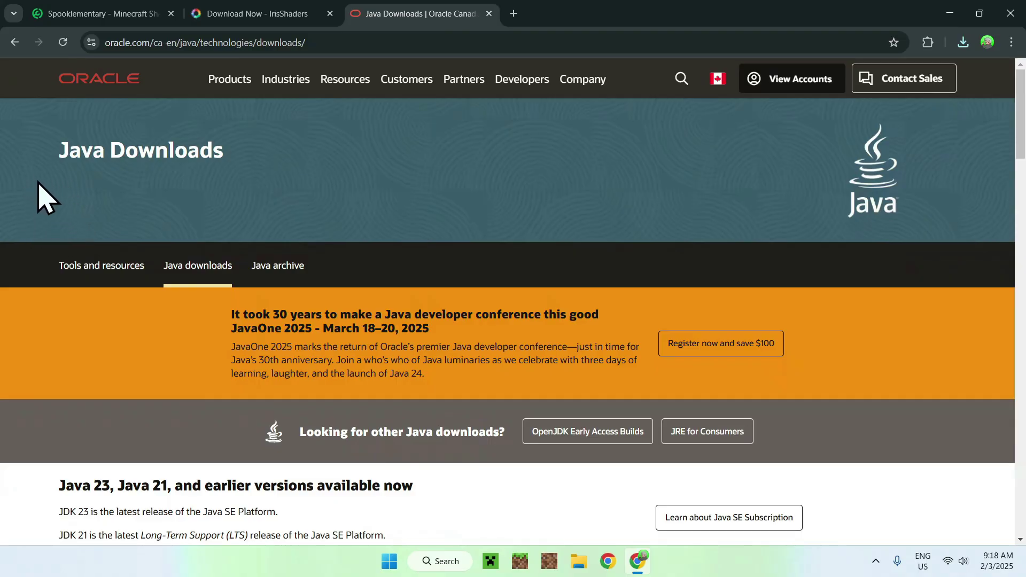
Show the JDK 23 Windows downloads, then close the Chrome window.
{"action": "scroll", "coordinate": [37, 195], "scroll_direction": "down", "scroll_amount": 6}
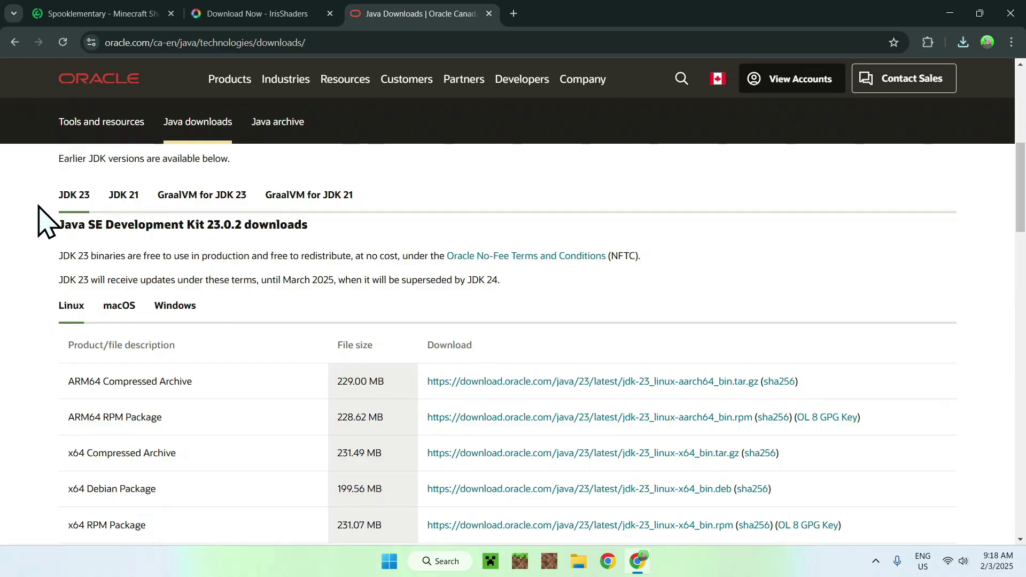
{"action": "left_click", "coordinate": [168, 306]}
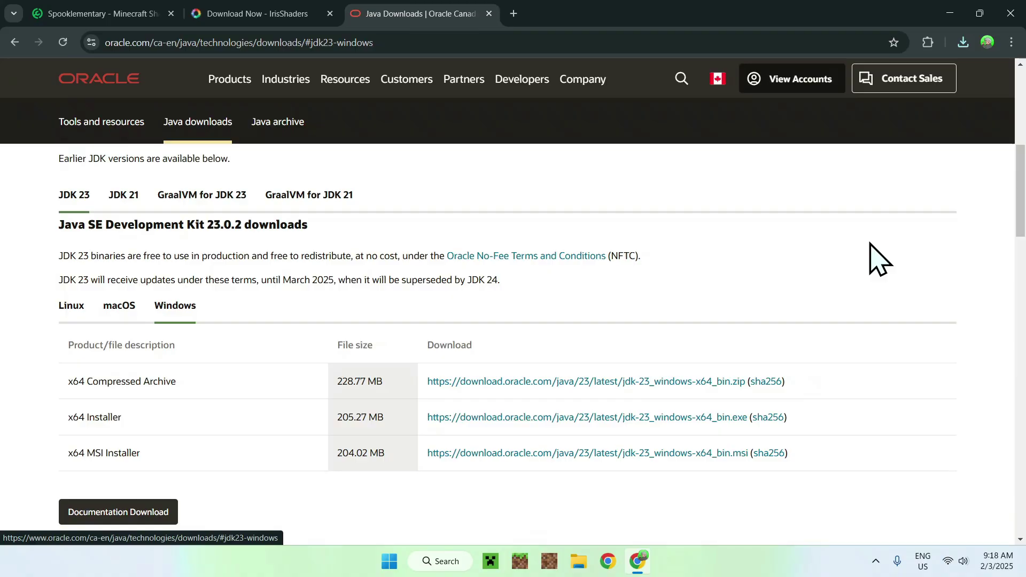
{"action": "left_click", "coordinate": [1010, 12]}
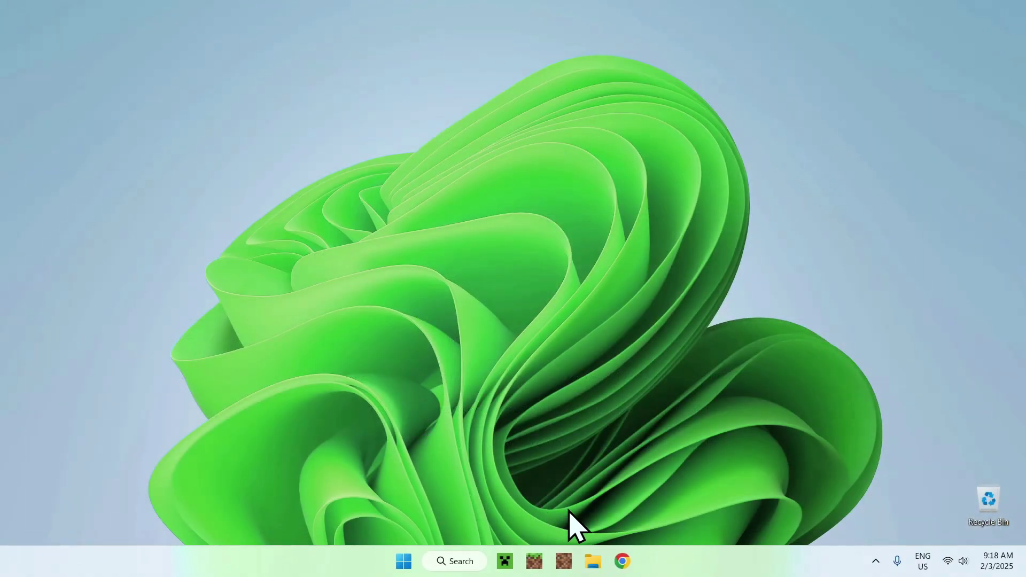
Open File Explorer on Downloads, showing Iris-Installer-3.2.1.jar and Spooklementary_1.1.zip.
{"action": "left_click", "coordinate": [594, 559]}
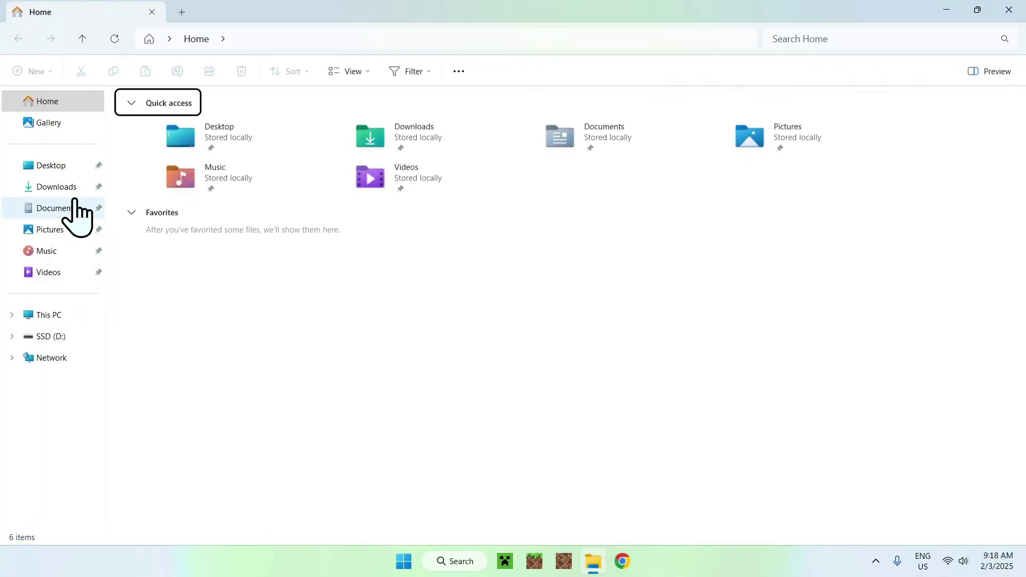
{"action": "left_click", "coordinate": [73, 189]}
{"action": "left_click_drag", "start_coordinate": [121, 202], "coordinate": [143, 298]}
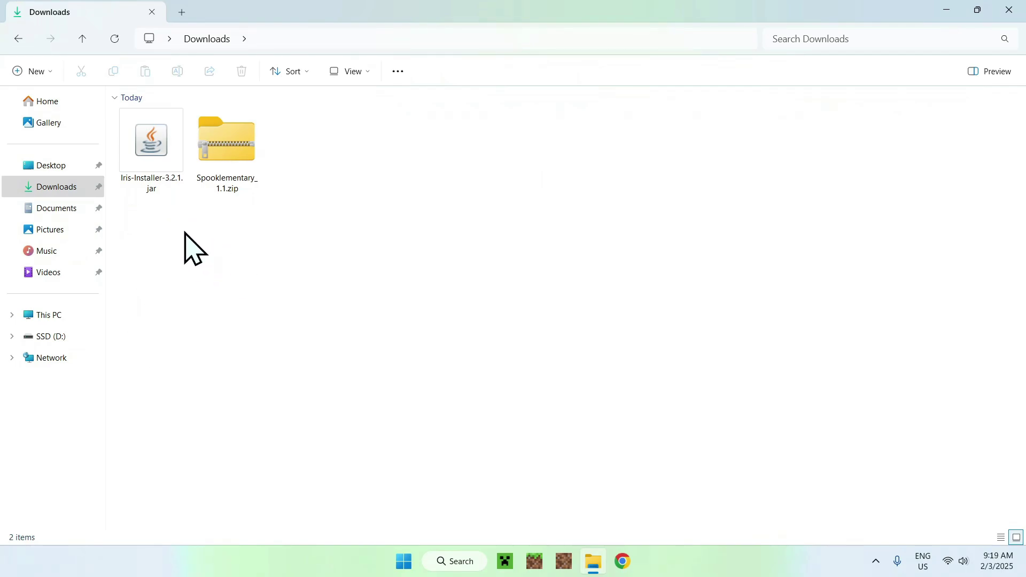
{"action": "left_click_drag", "start_coordinate": [117, 204], "coordinate": [251, 233]}
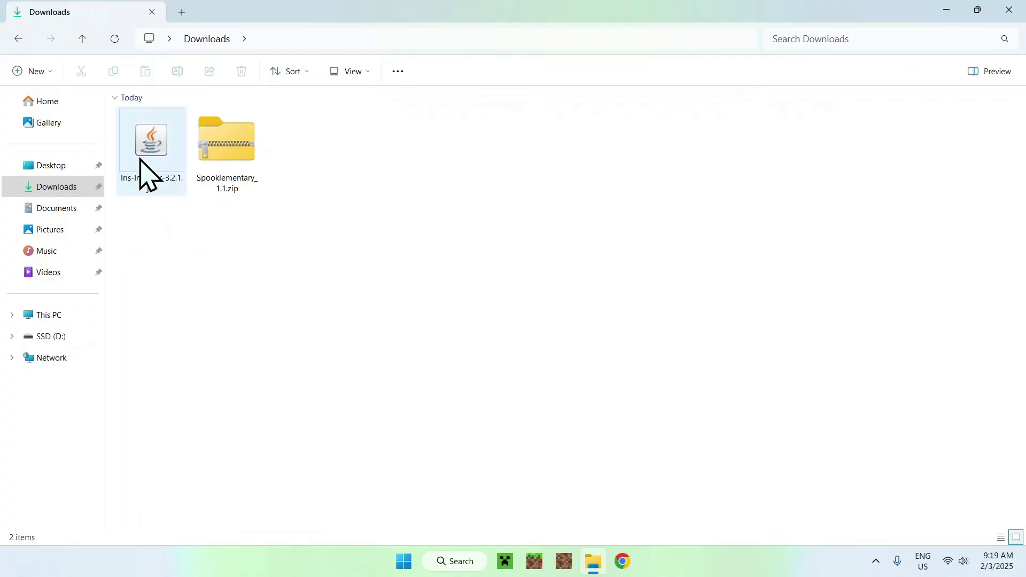
Run Iris-Installer-3.2.1.jar, install Iris Only for 1.21.4, and close the installer.
{"action": "double_click", "coordinate": [144, 174]}
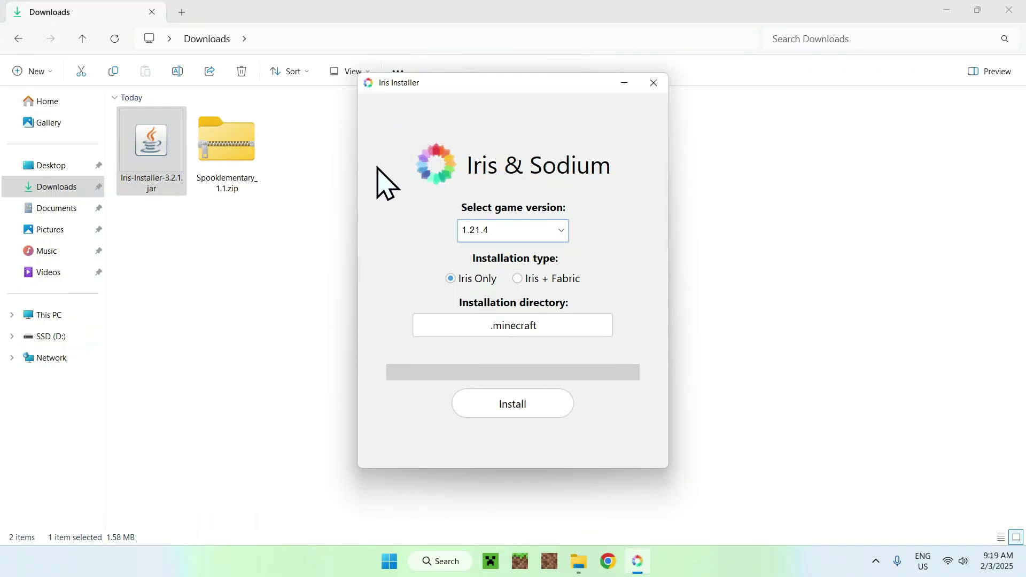
{"action": "left_click", "coordinate": [465, 233]}
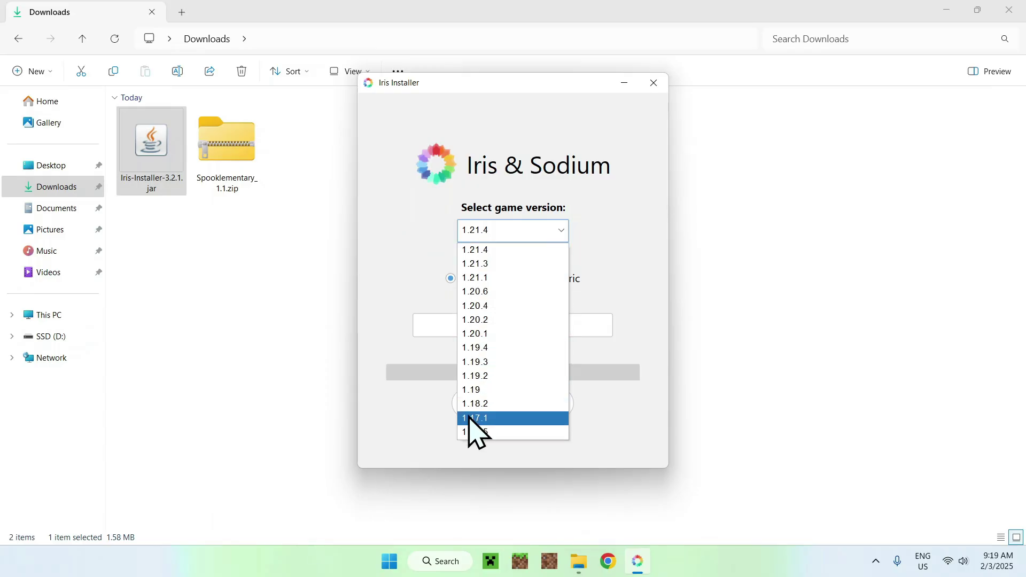
{"action": "left_click", "coordinate": [415, 238]}
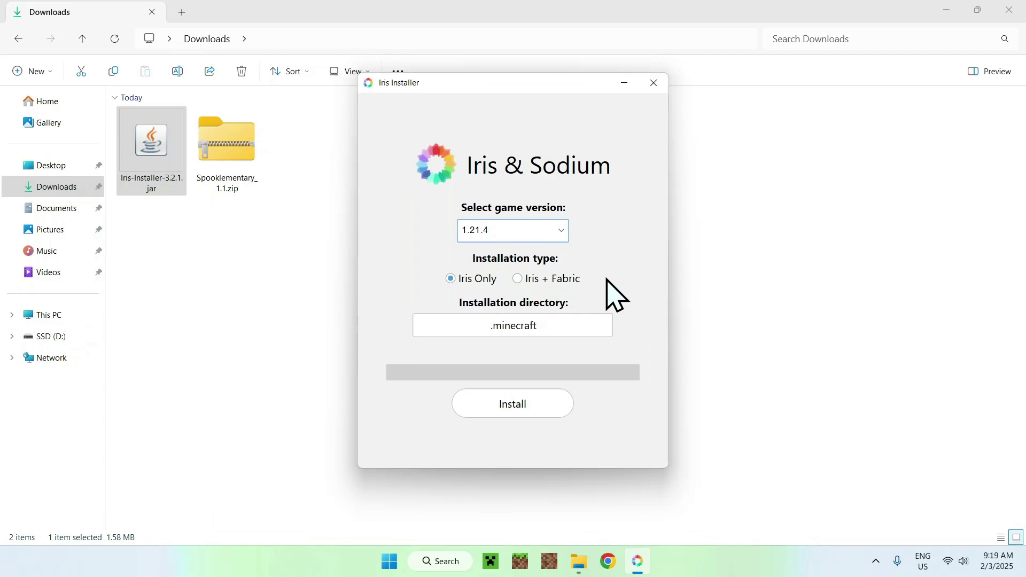
{"action": "left_click", "coordinate": [511, 406]}
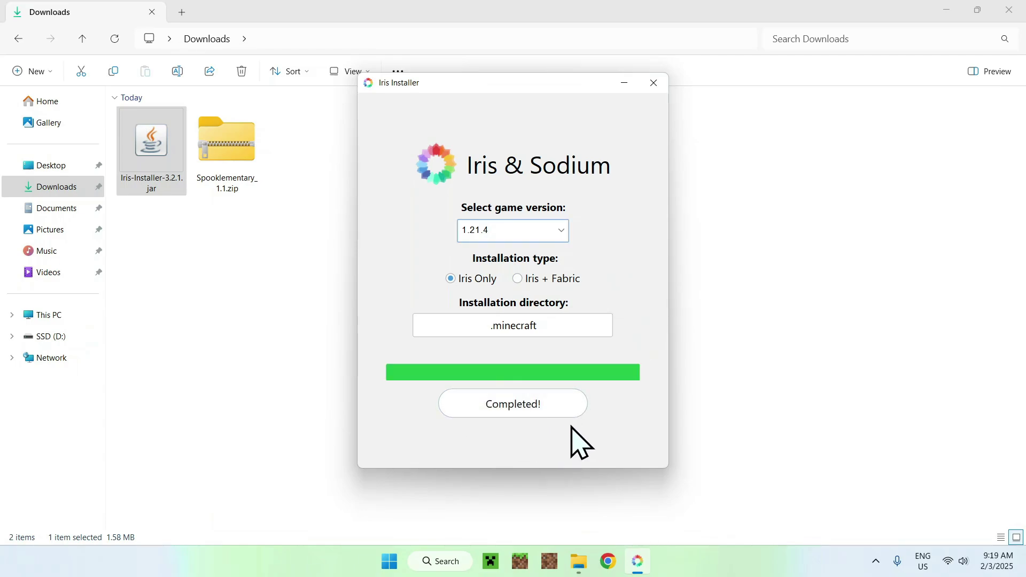
{"action": "left_click", "coordinate": [654, 82]}
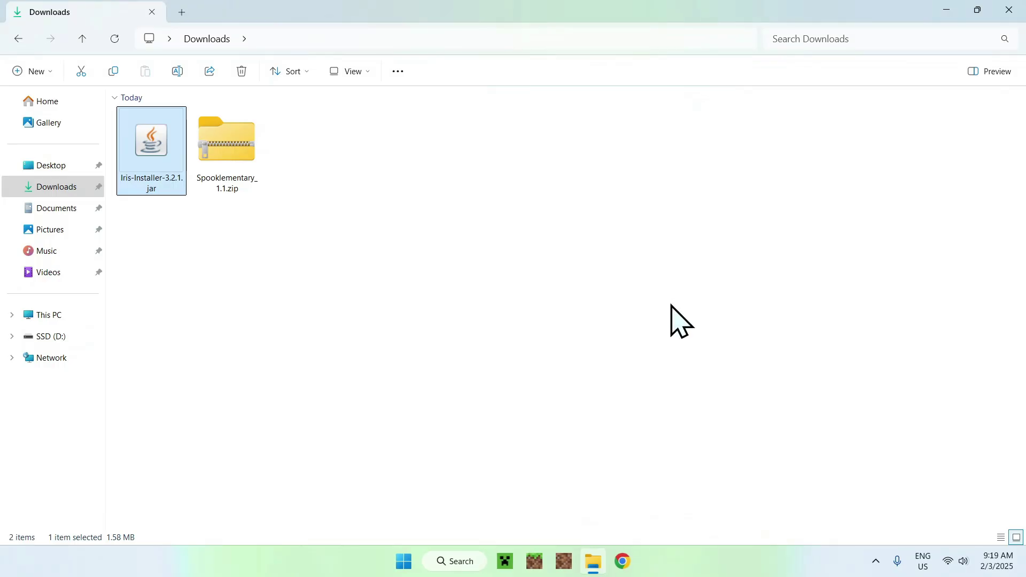
From the launcher's Installations list, open the Iris & Sodium for 1.21.4 .minecraft folder.
{"action": "left_click", "coordinate": [505, 560]}
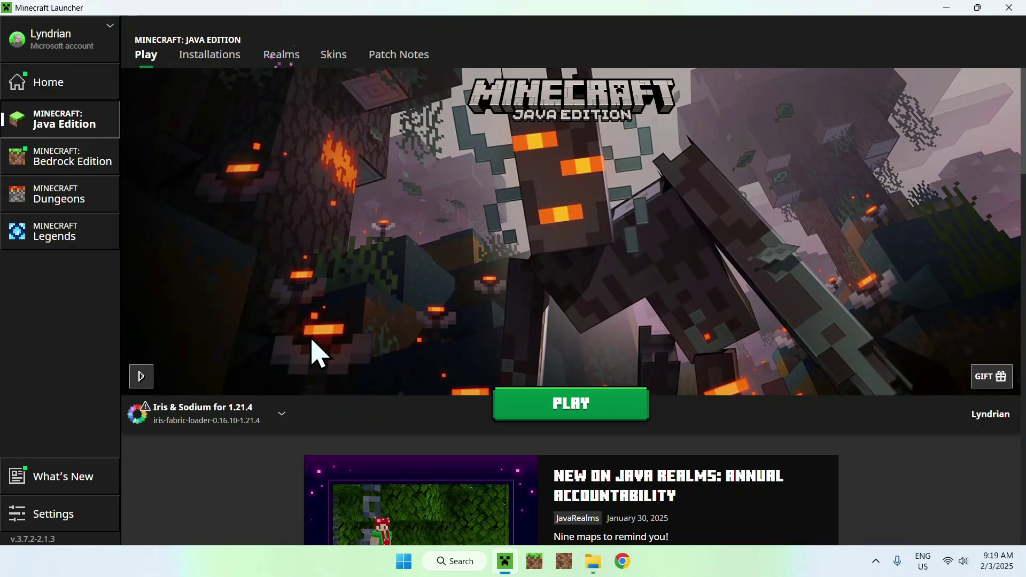
{"action": "left_click", "coordinate": [209, 59]}
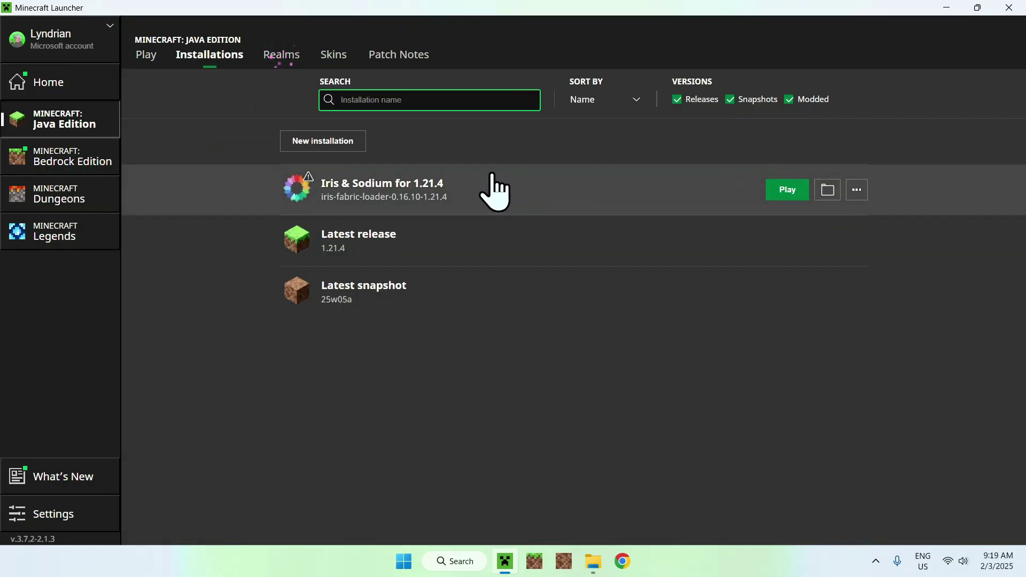
{"action": "left_click", "coordinate": [825, 190]}
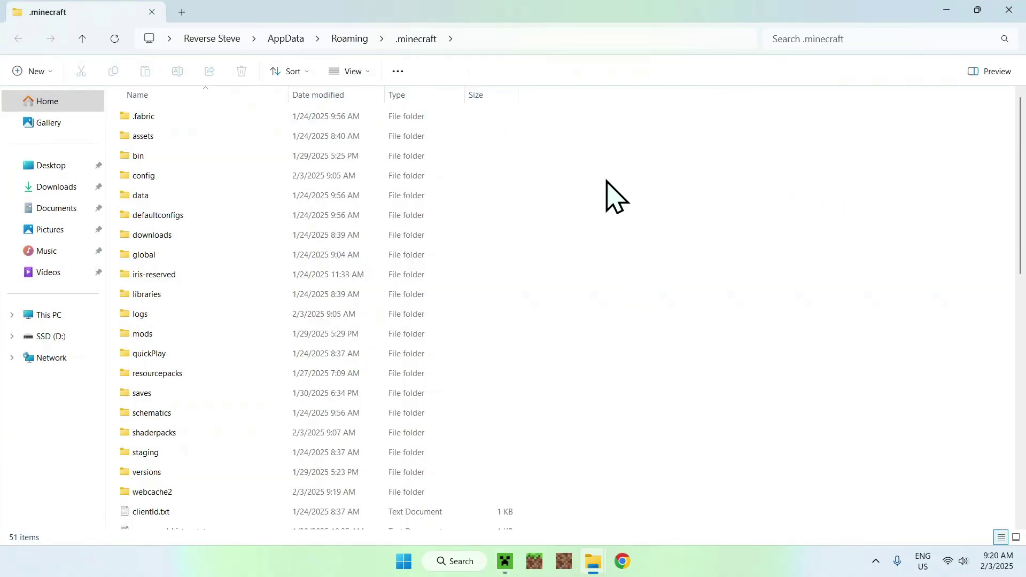
Copy Spooklementary_1.1.zip from Downloads into the .minecraft shaderpacks folder.
{"action": "left_click", "coordinate": [263, 433]}
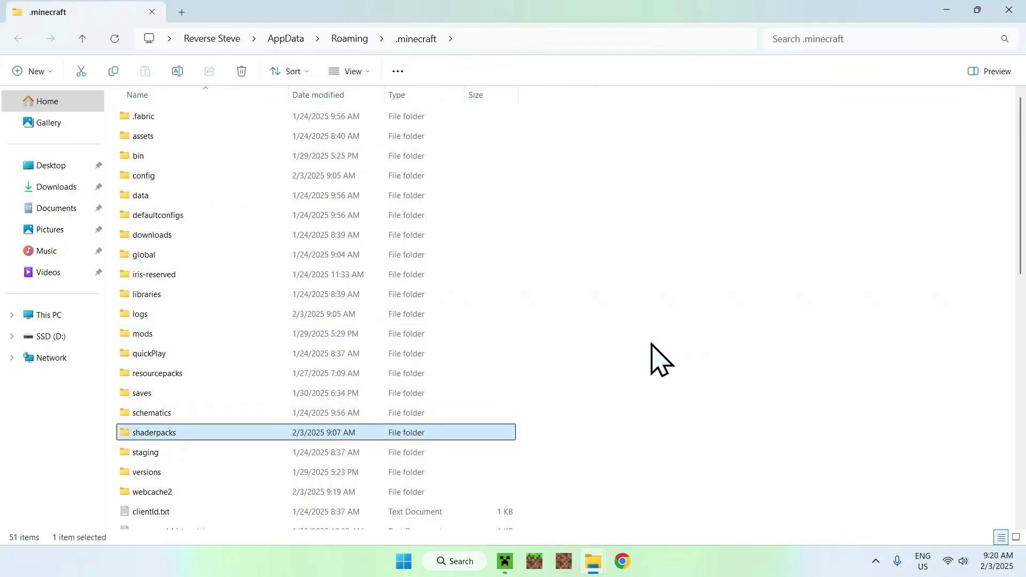
{"action": "double_click", "coordinate": [279, 427]}
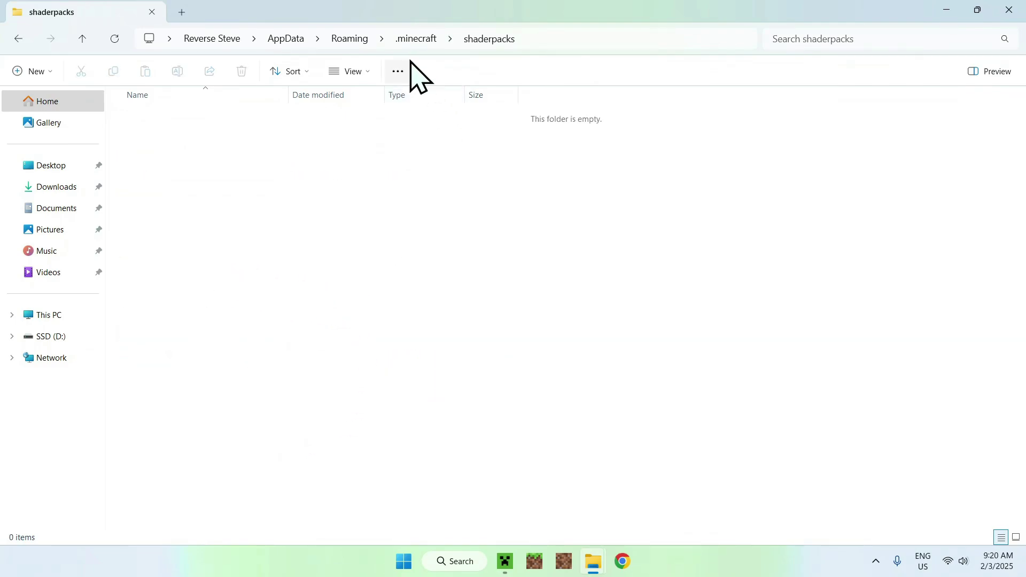
{"action": "left_click", "coordinate": [76, 196]}
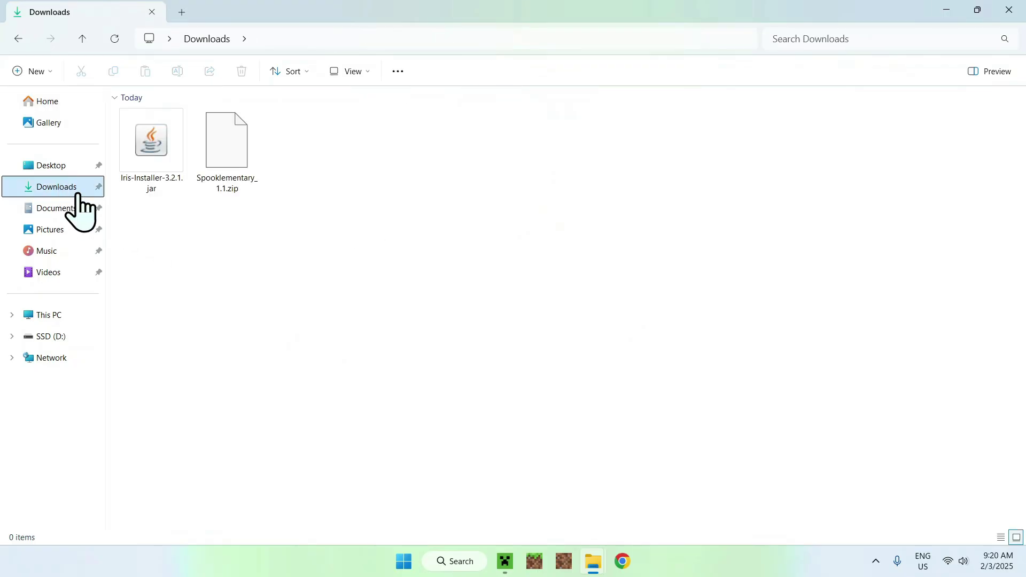
{"action": "left_click", "coordinate": [247, 159]}
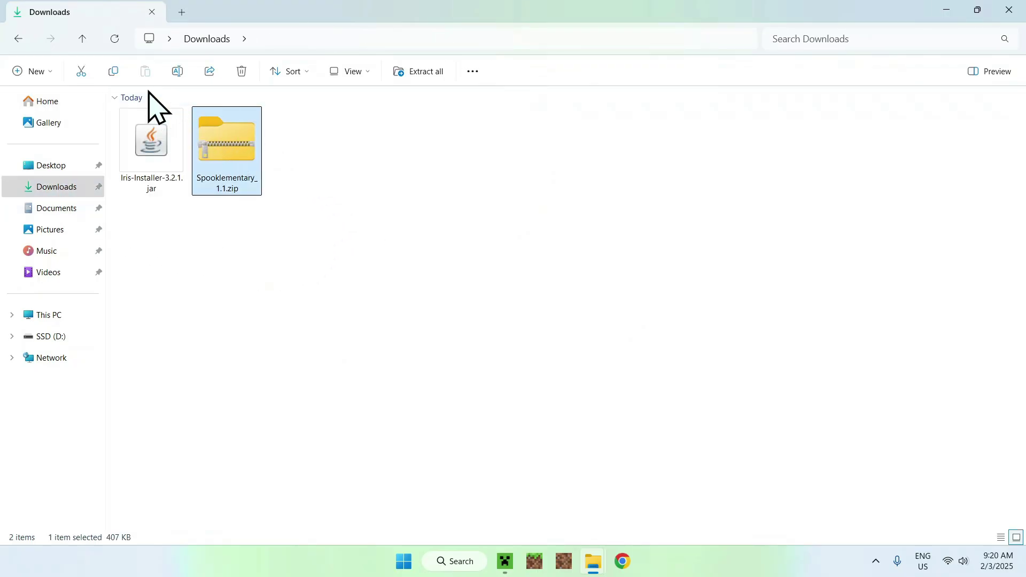
{"action": "left_click", "coordinate": [114, 72]}
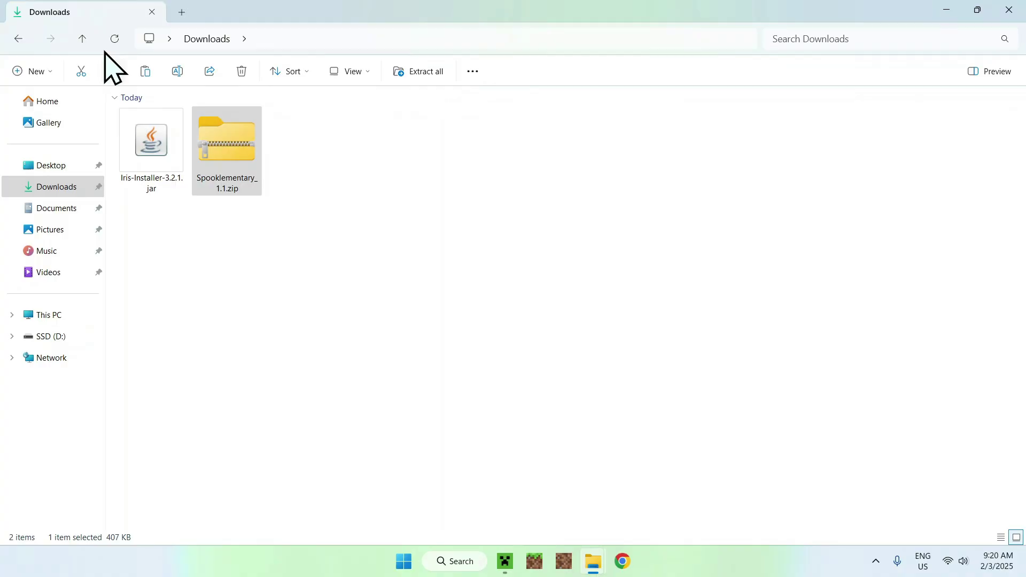
{"action": "left_click", "coordinate": [18, 39]}
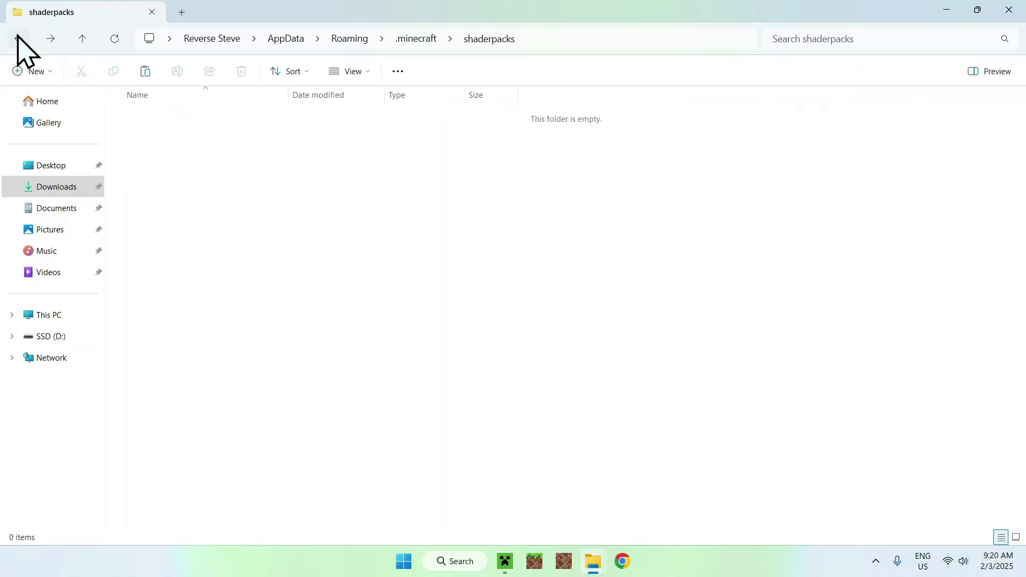
{"action": "left_click", "coordinate": [145, 71]}
{"action": "left_click", "coordinate": [229, 204]}
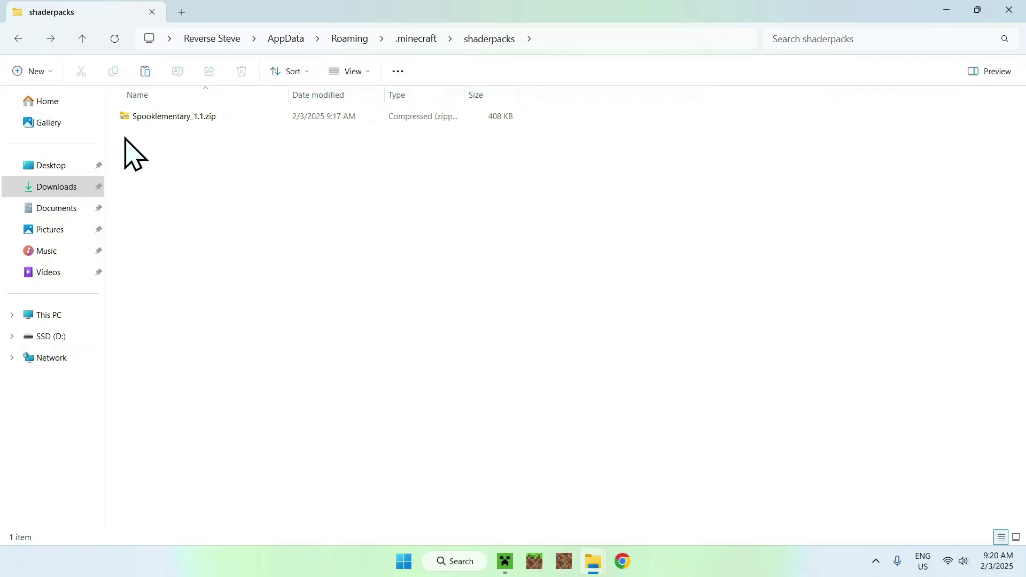
{"action": "left_click_drag", "start_coordinate": [120, 134], "coordinate": [205, 138]}
Play the Iris & Sodium for 1.21.4 installation and maximize the Minecraft window.
{"action": "left_click", "coordinate": [506, 558]}
{"action": "left_click", "coordinate": [143, 58]}
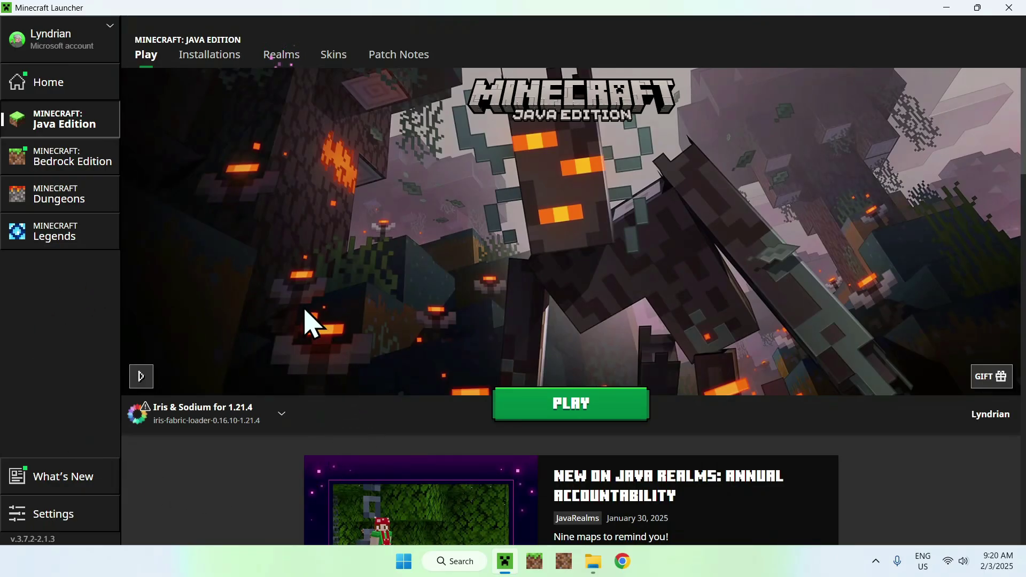
{"action": "left_click", "coordinate": [569, 403]}
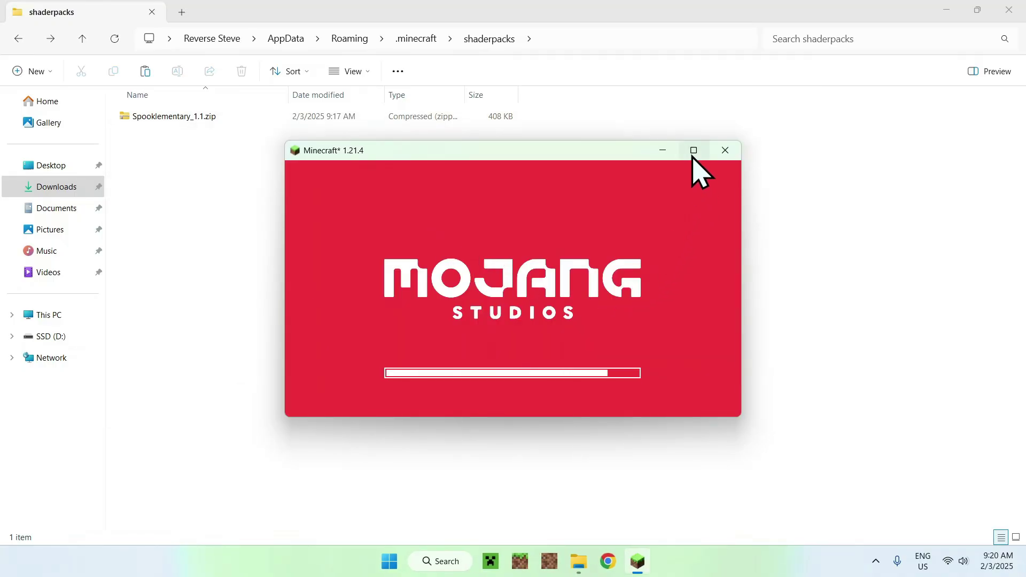
{"action": "left_click", "coordinate": [693, 150]}
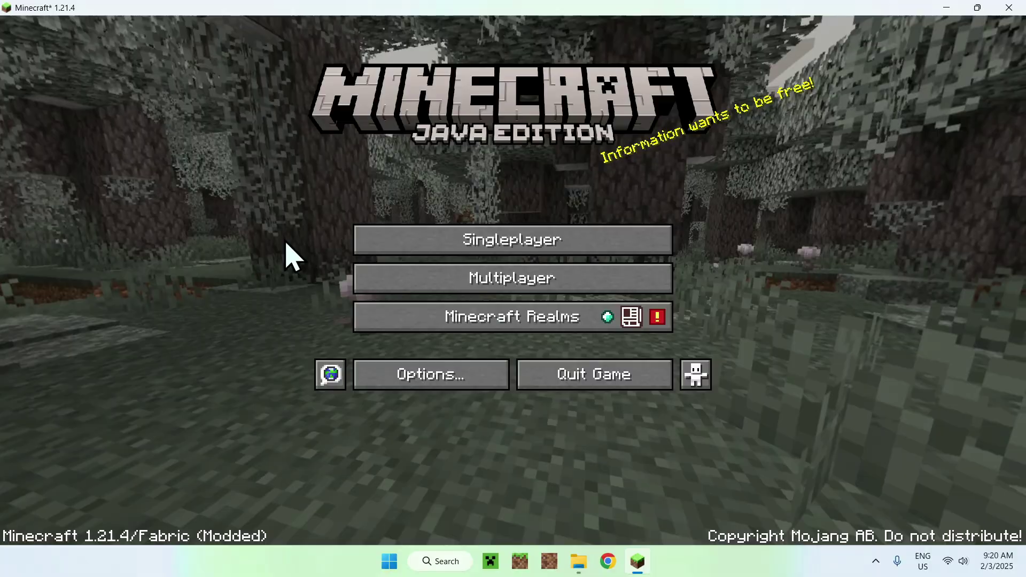
Load the 1.21 world, walk forward across the grass, and pause with Esc.
{"action": "left_click", "coordinate": [384, 247]}
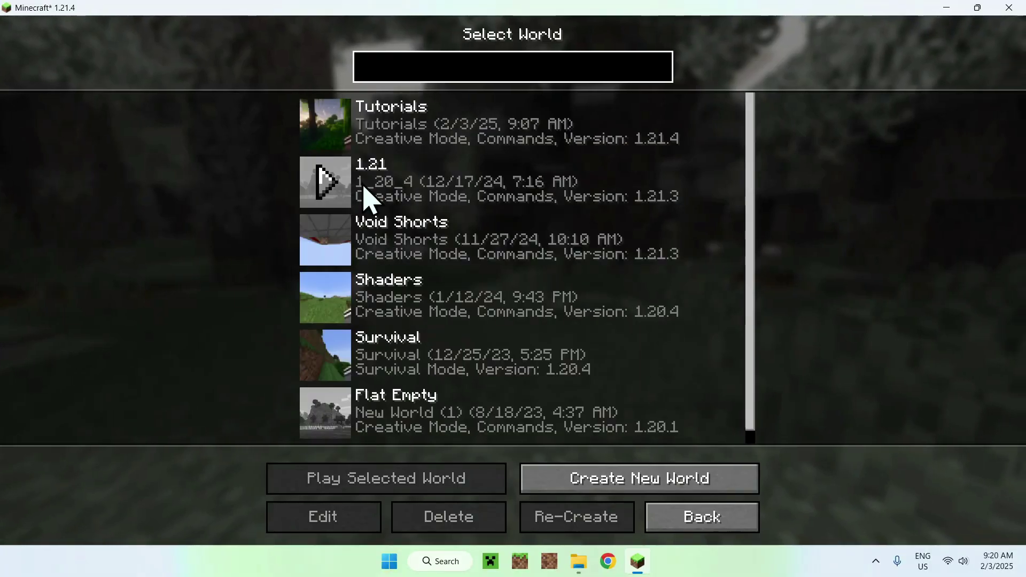
{"action": "double_click", "coordinate": [366, 194]}
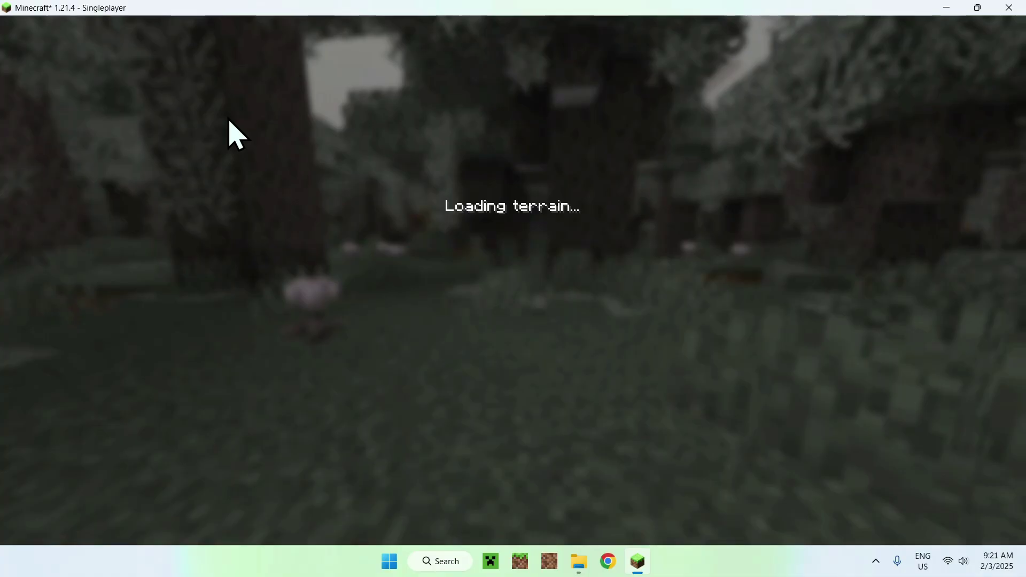
{"action": "key", "text": "w"}
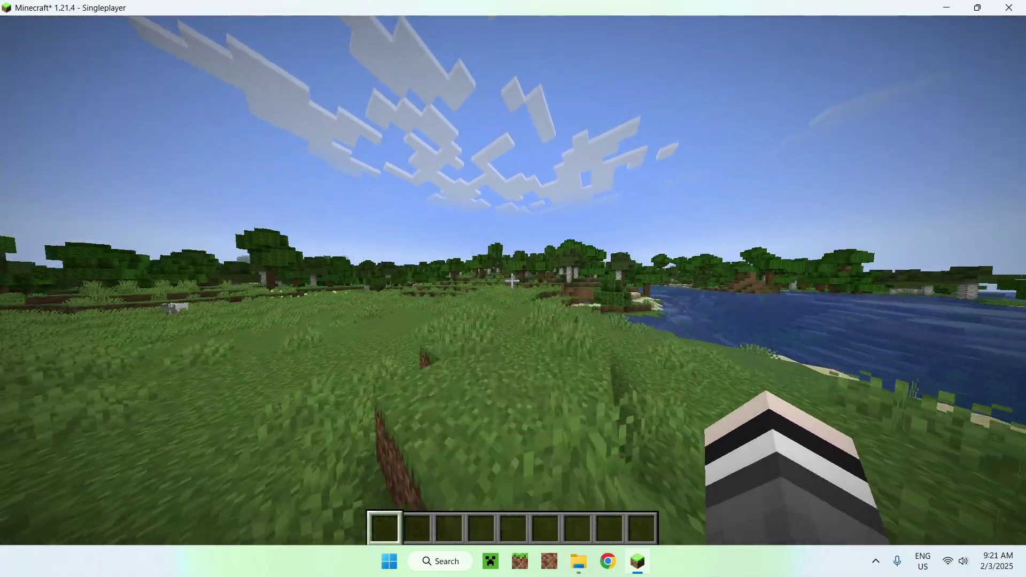
{"action": "key", "text": "w"}
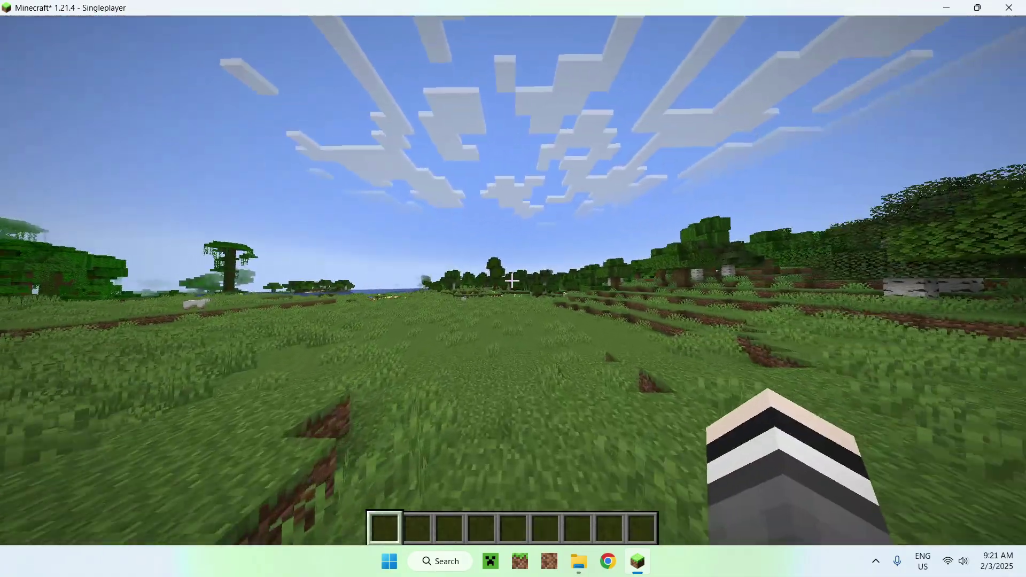
{"action": "key", "text": "w"}
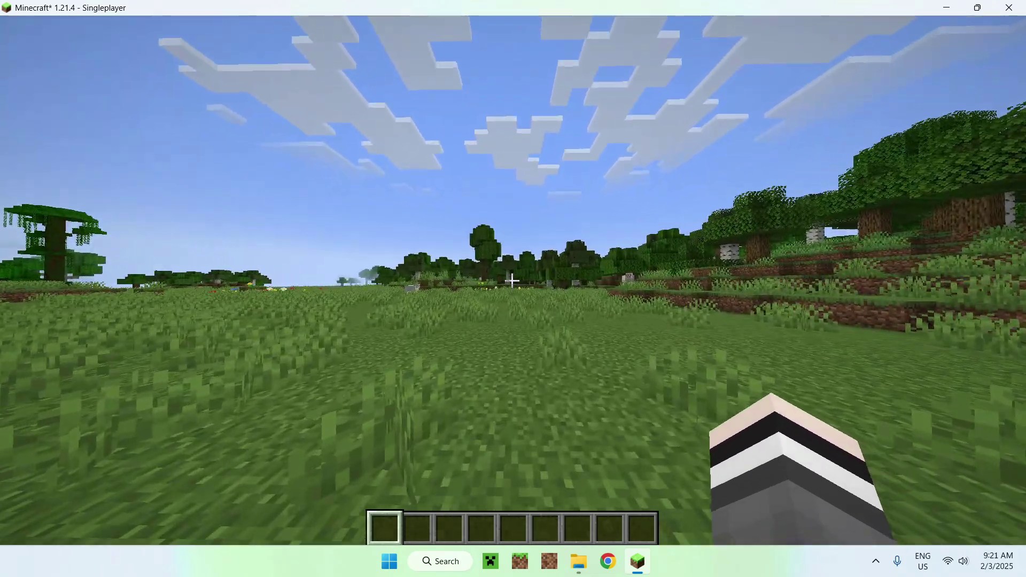
{"action": "key", "text": "Escape"}
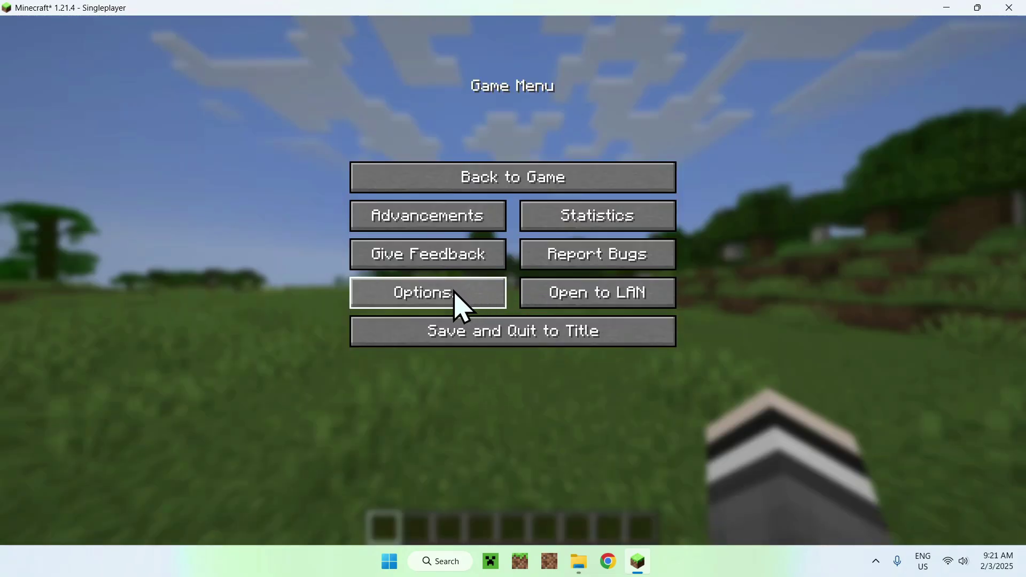
Apply Spooklementary_1.1.zip in Video Settings > Shader Packs and return to the world.
{"action": "left_click", "coordinate": [479, 299]}
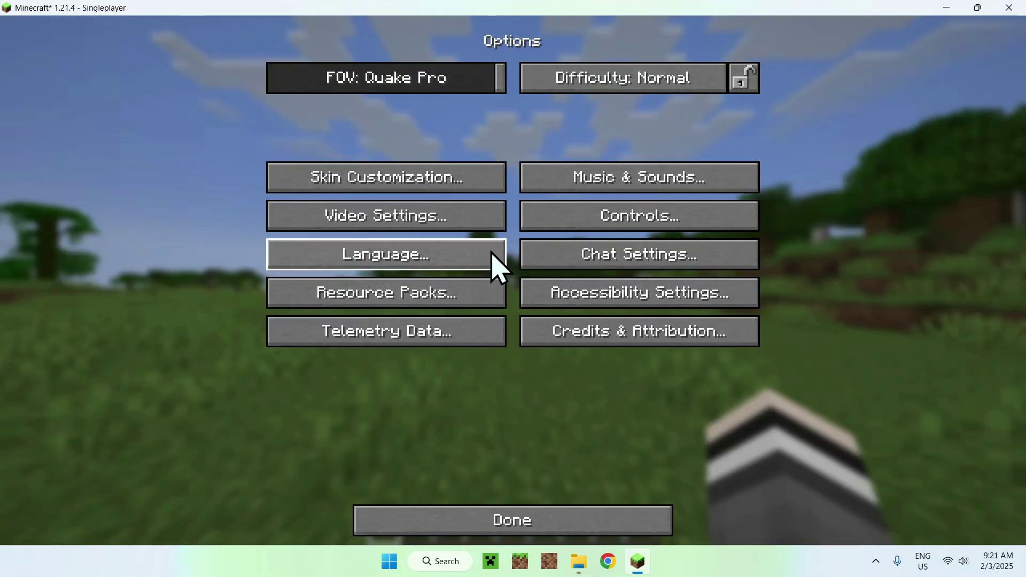
{"action": "left_click", "coordinate": [467, 220]}
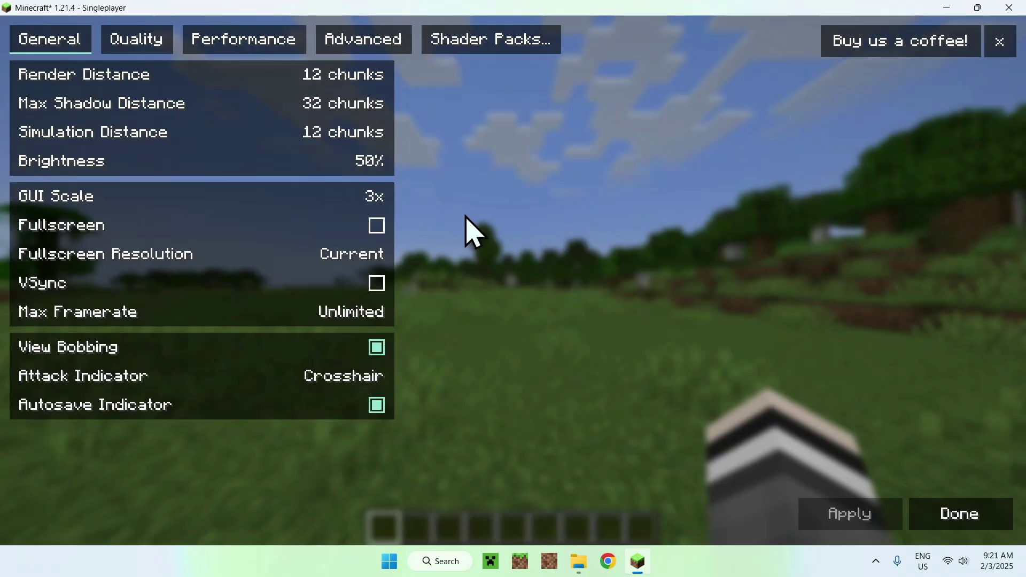
{"action": "left_click", "coordinate": [490, 46]}
{"action": "left_click", "coordinate": [500, 125]}
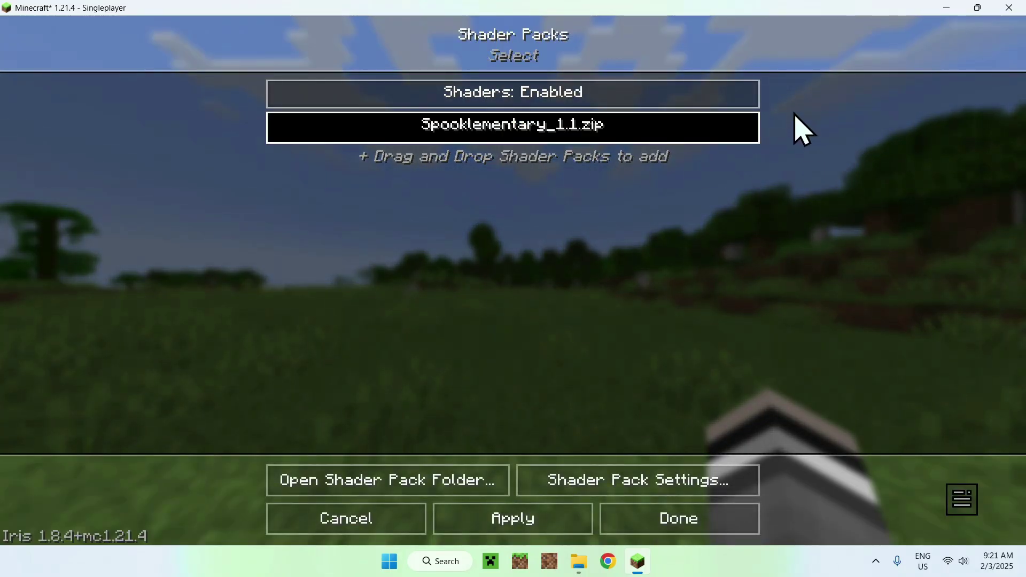
{"action": "left_click", "coordinate": [529, 517]}
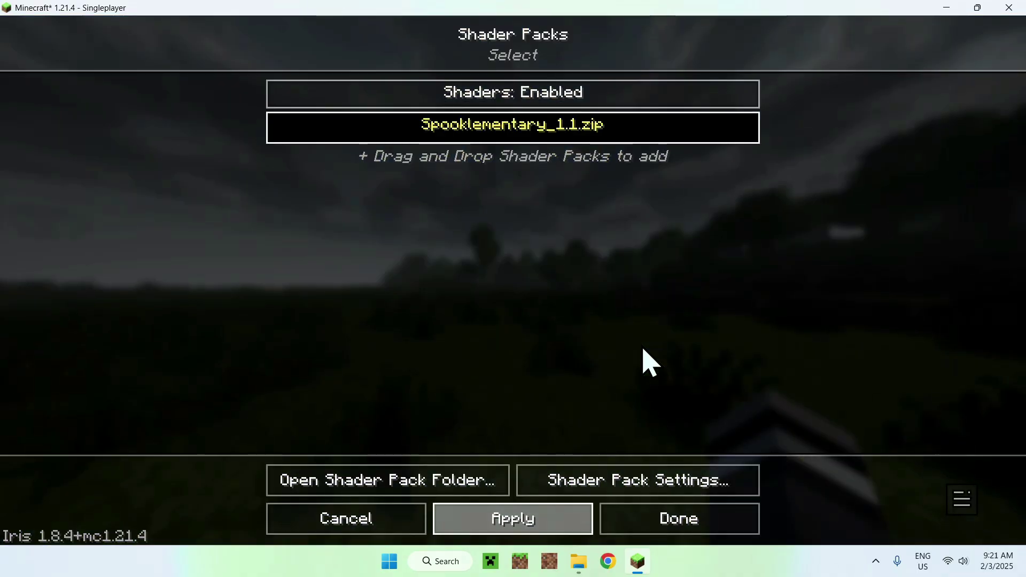
{"action": "key", "text": "Escape"}
{"action": "key", "text": "Escape"}
{"action": "key", "text": "Escape"}
{"action": "key", "text": "Escape"}
{"action": "mouse_move", "coordinate": [512, 280]}
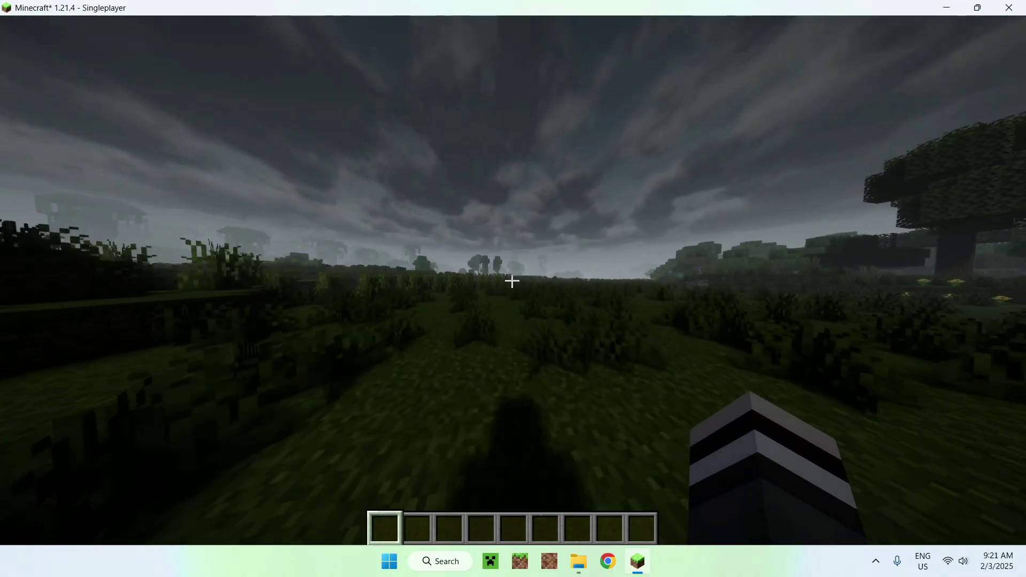
{"action": "key", "text": "w"}
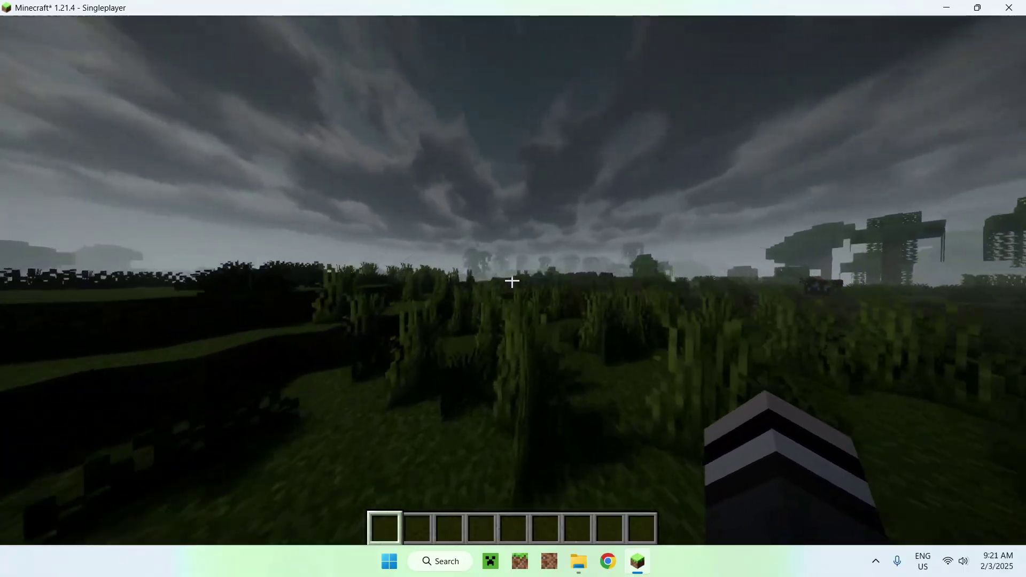
{"action": "key", "text": "w"}
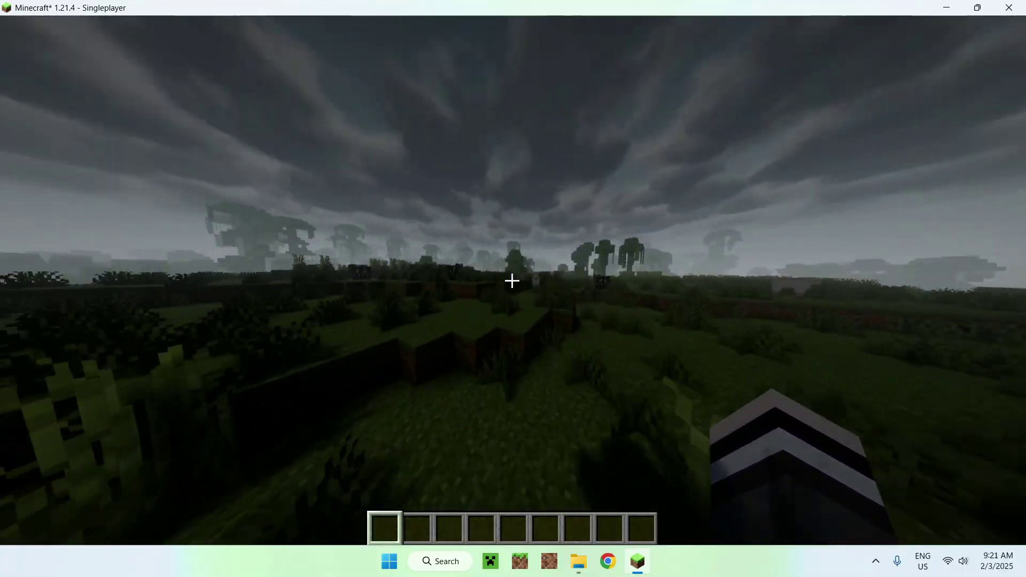
{"action": "key", "text": "w"}
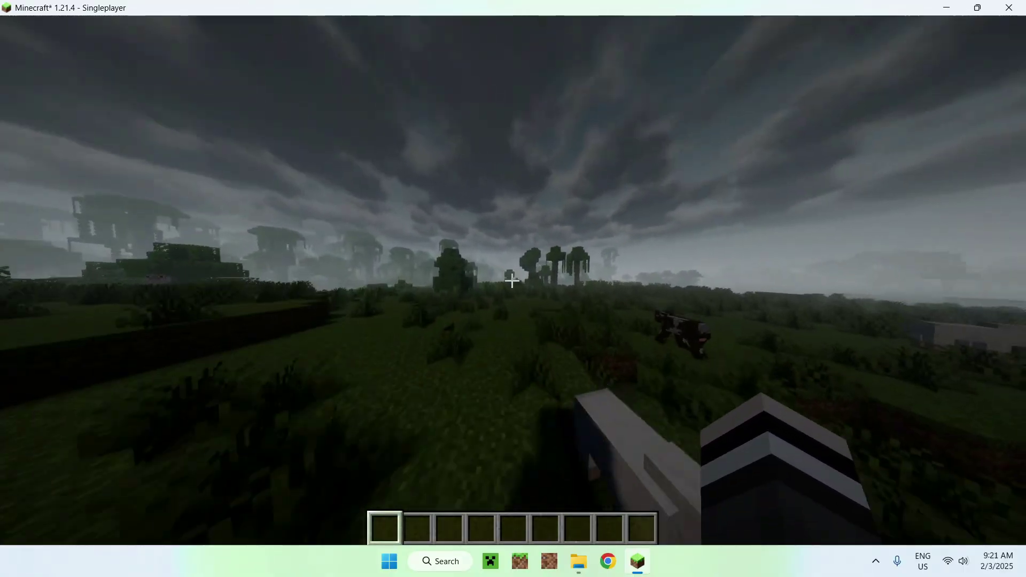
{"action": "key", "text": "w"}
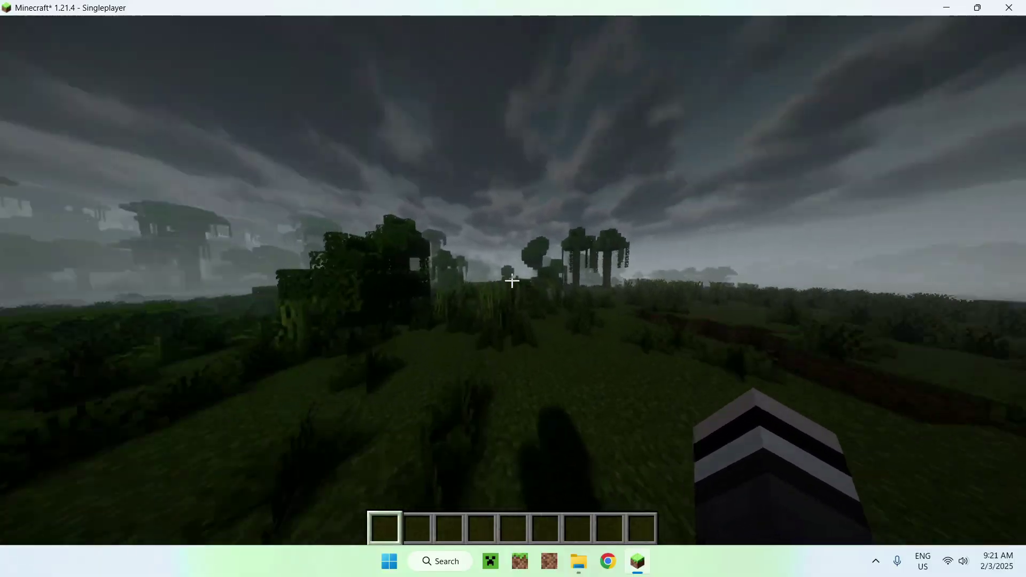
{"action": "key", "text": "w"}
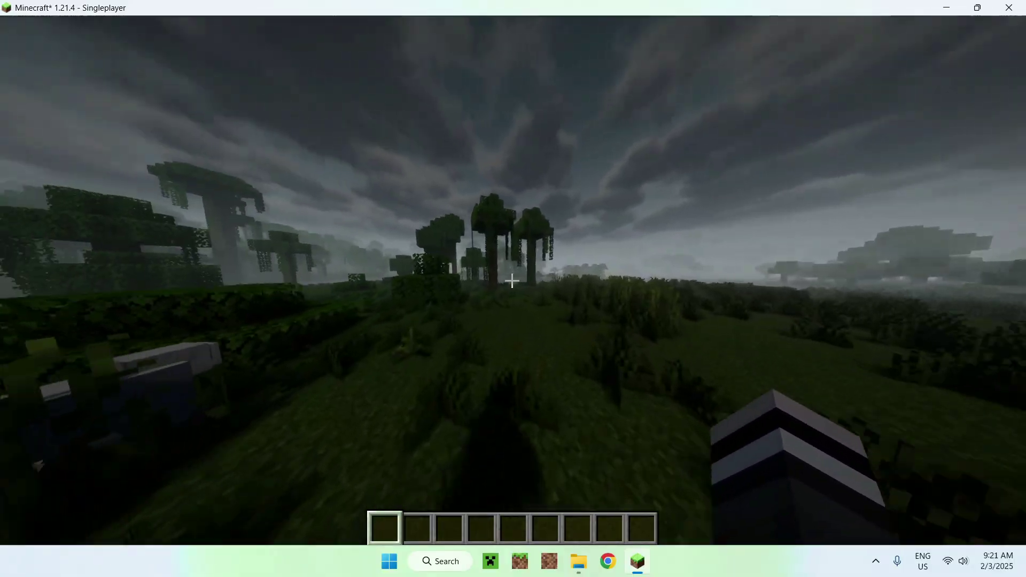
{"action": "key", "text": "w"}
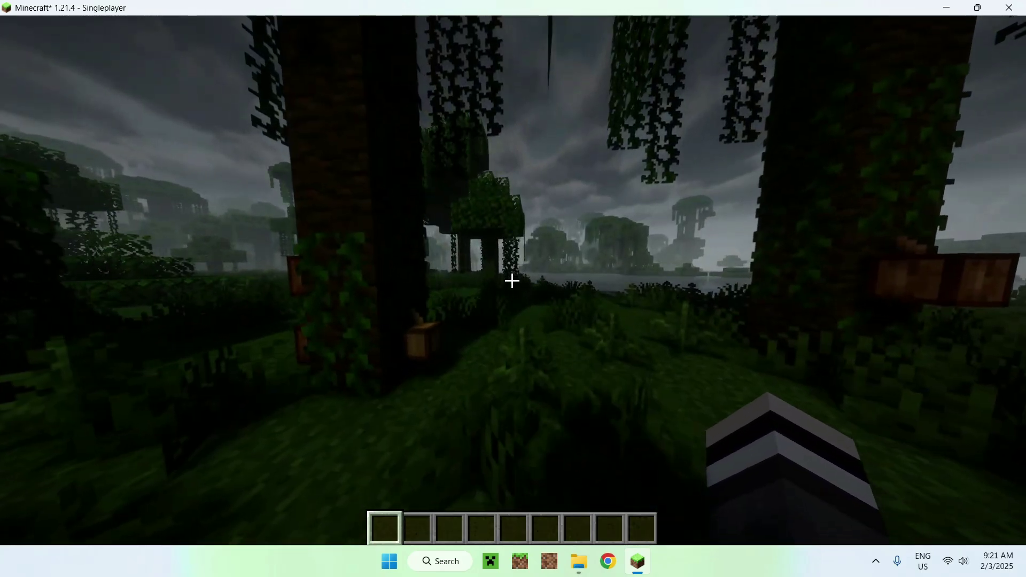
In the Spooklementary_1.1.zip shader pack settings, cycle Profile to Ultra and apply it.
{"action": "key", "text": "Escape"}
{"action": "left_click", "coordinate": [488, 305]}
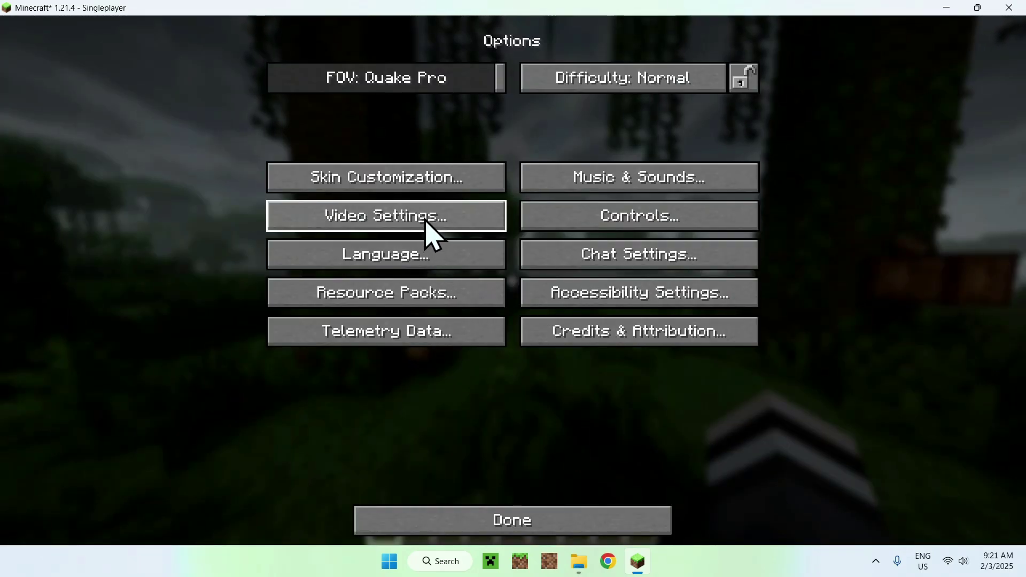
{"action": "left_click", "coordinate": [431, 229]}
{"action": "left_click", "coordinate": [532, 53]}
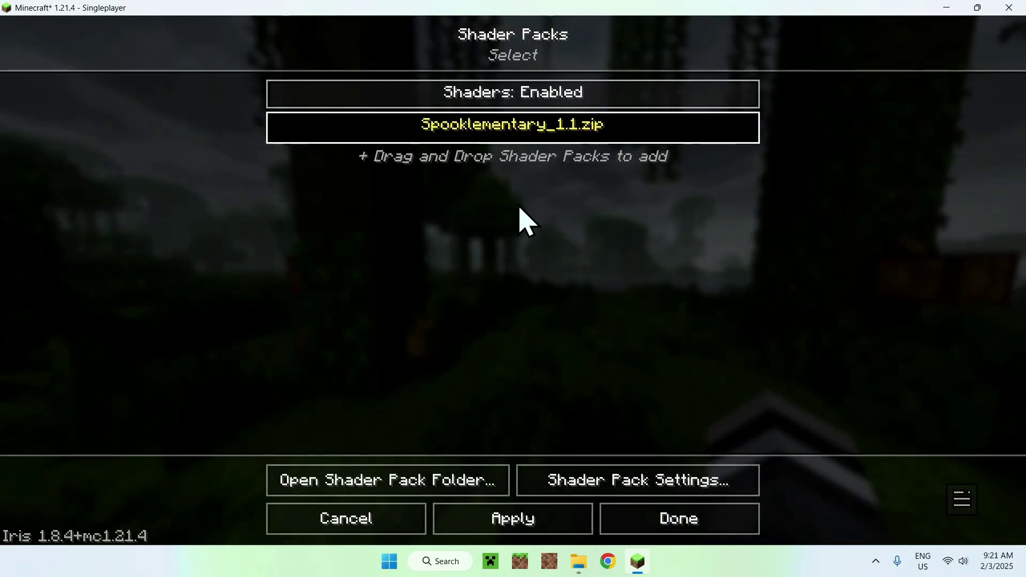
{"action": "left_click", "coordinate": [657, 481]}
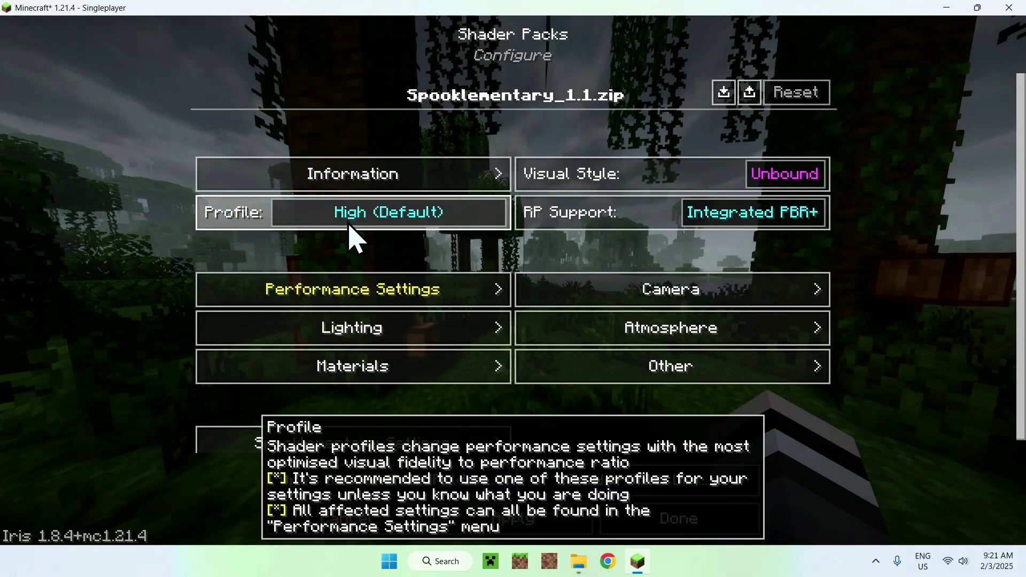
{"action": "left_click", "coordinate": [374, 220]}
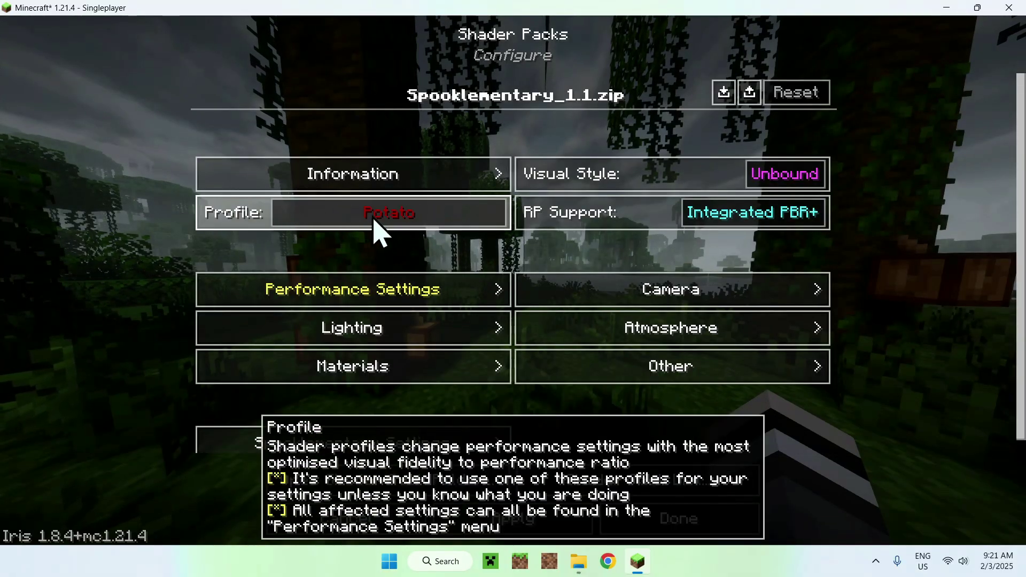
{"action": "left_click", "coordinate": [374, 219]}
{"action": "left_click", "coordinate": [374, 219]}
{"action": "left_click", "coordinate": [374, 219]}
{"action": "left_click", "coordinate": [556, 518]}
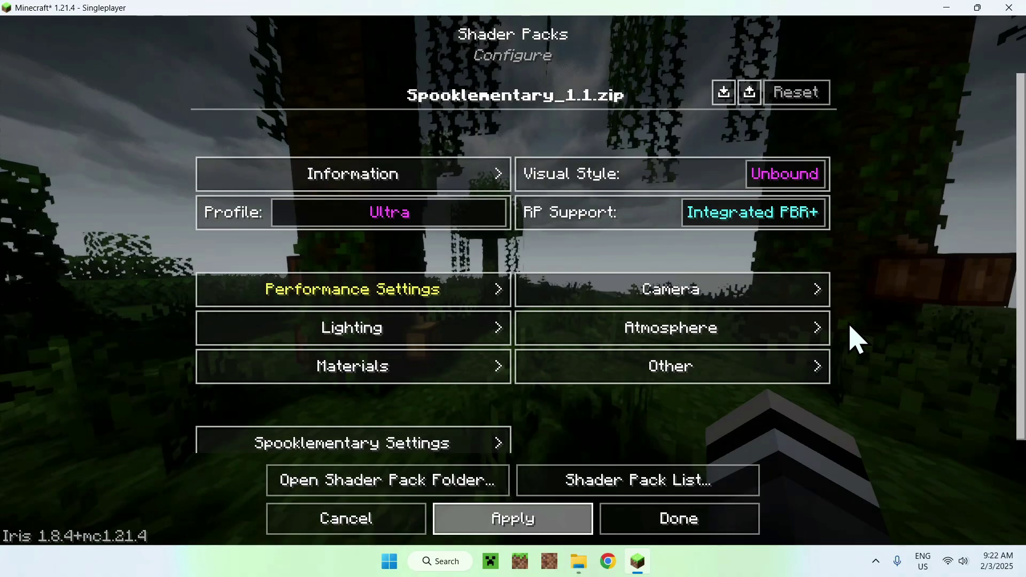
Resume the world and walk forward across the grass under the stormy Ultra-shaded sky.
{"action": "key", "text": "Escape"}
{"action": "key", "text": "Escape"}
{"action": "key", "text": "Escape"}
{"action": "key", "text": "w"}
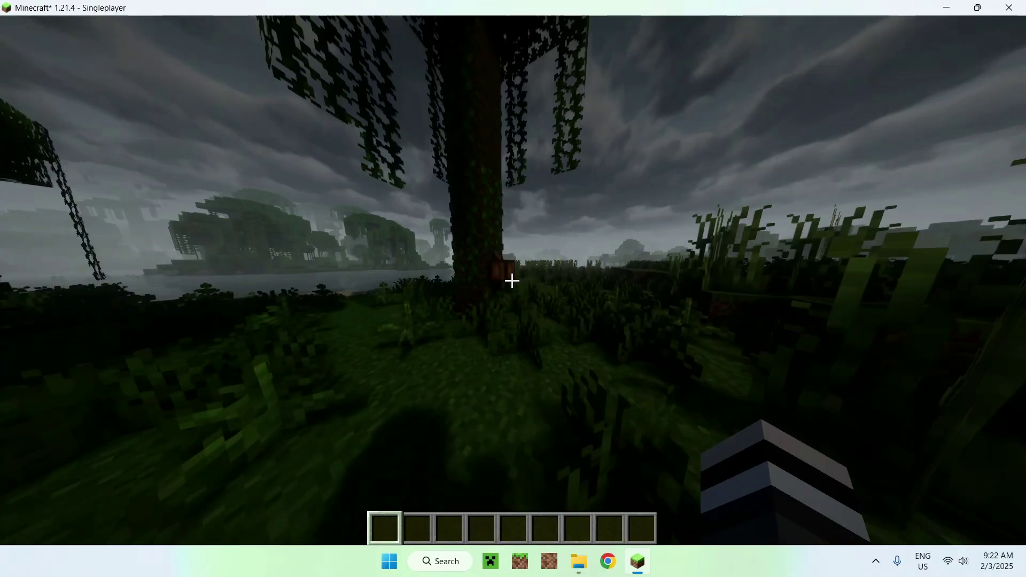
{"action": "key", "text": "w"}
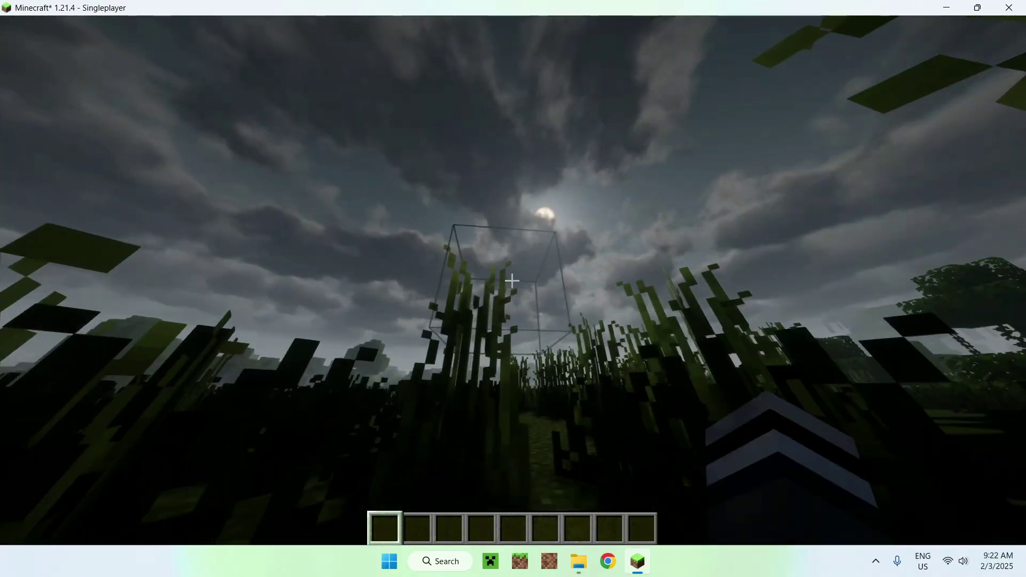
{"action": "key", "text": "w"}
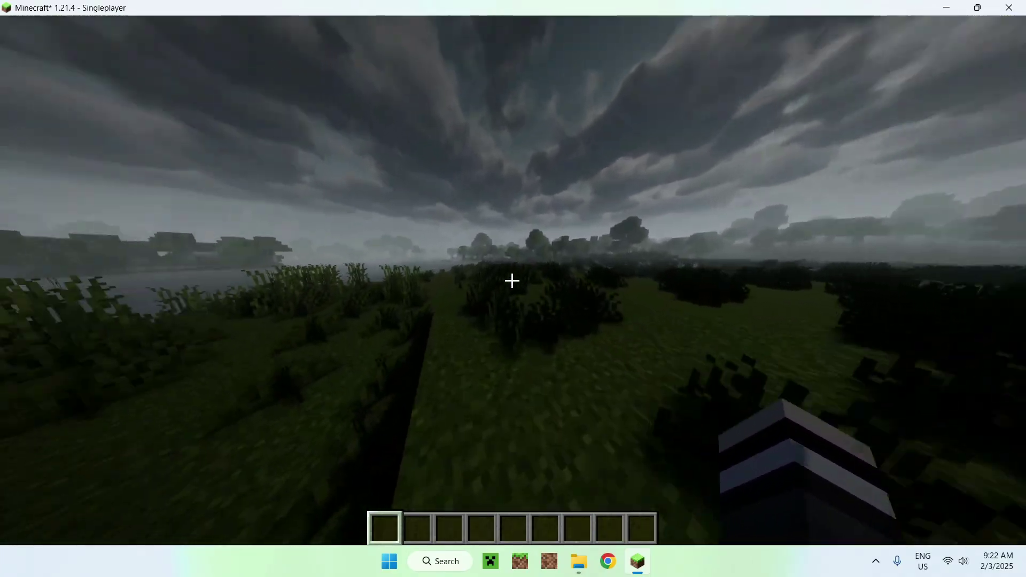